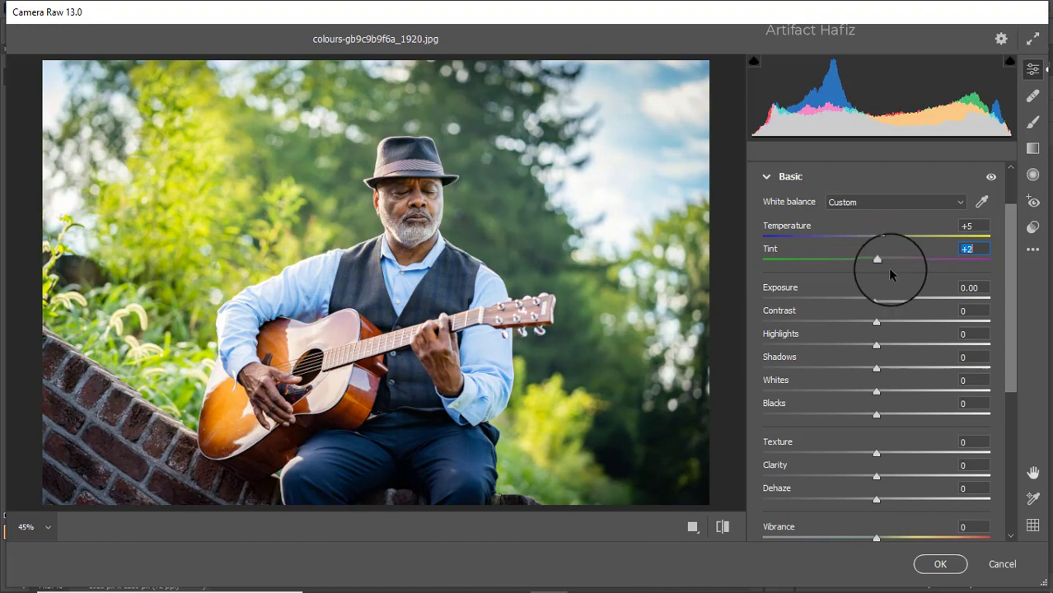
# - Set the basic adjustments to Tint -3, Exposure -0.20, Contrast -5, Highlights -14, Shadows +11, Whites +70 and Blacks +1
pyautogui.moveTo(897, 268); pyautogui.dragTo(957, 382)
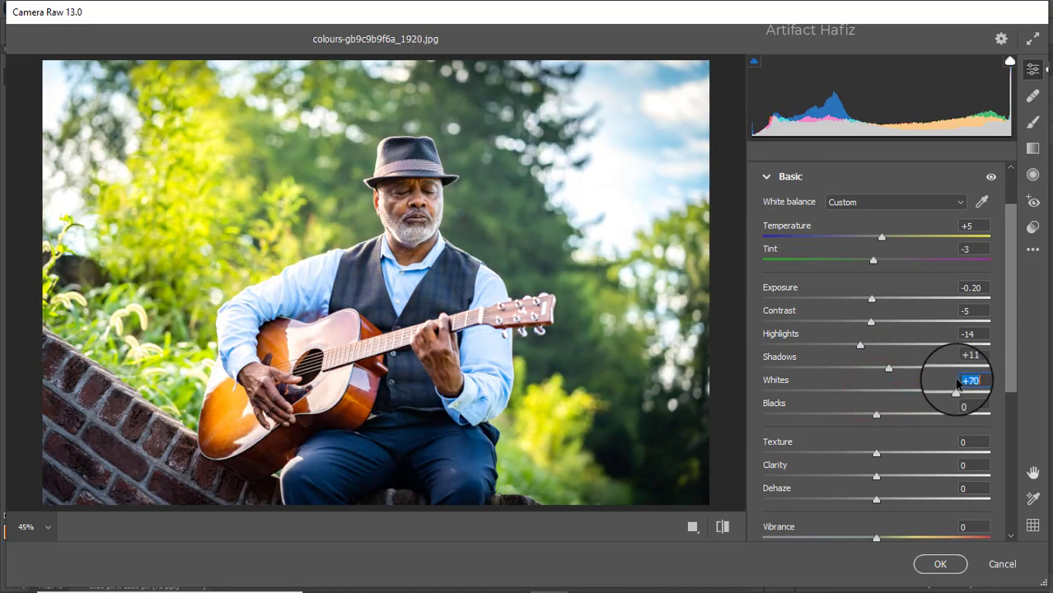
pyautogui.moveTo(876, 413)
pyautogui.mouseDown()
pyautogui.moveTo(917, 418)
pyautogui.moveTo(879, 418)
pyautogui.mouseUp()
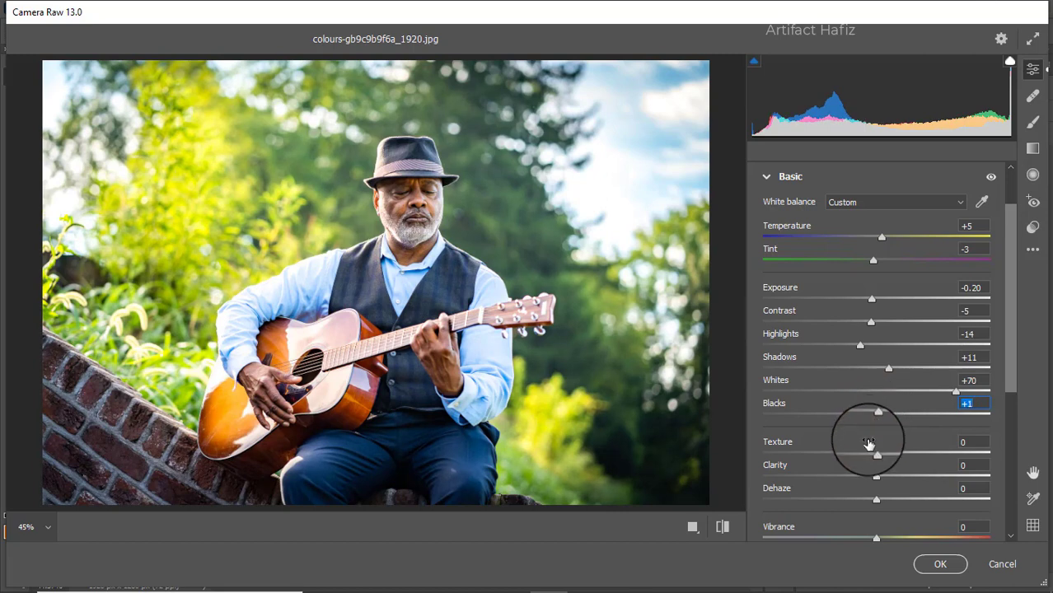
# - Set Texture to +1, Clarity to +1, Dehaze to +2, Vibrance to +14 and Saturation to -3
pyautogui.moveTo(875, 454); pyautogui.dragTo(879, 486)
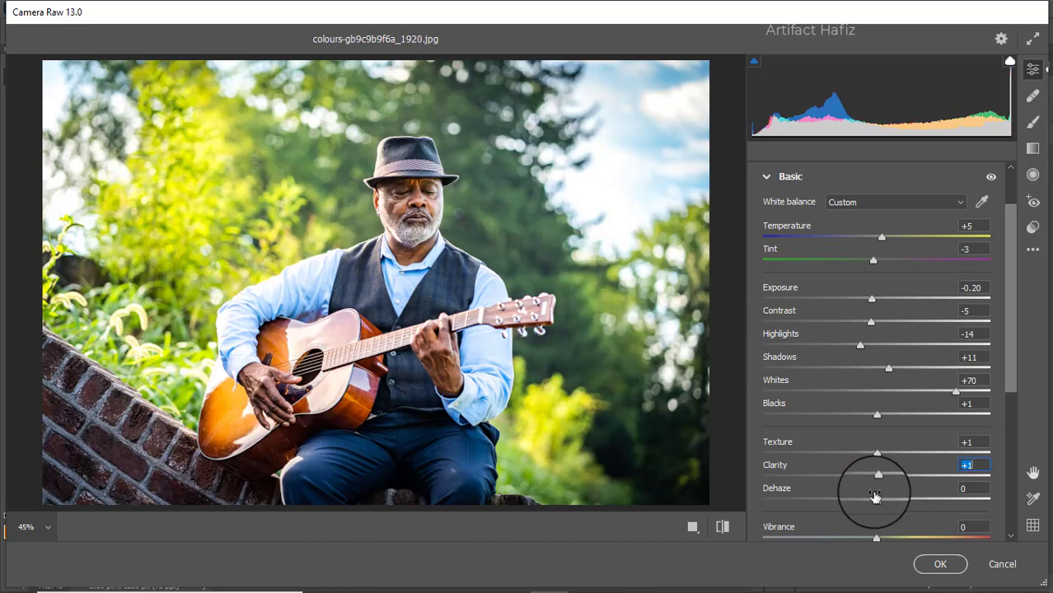
pyautogui.moveTo(875, 502)
pyautogui.mouseDown()
pyautogui.moveTo(907, 504)
pyautogui.moveTo(881, 506)
pyautogui.mouseUp()
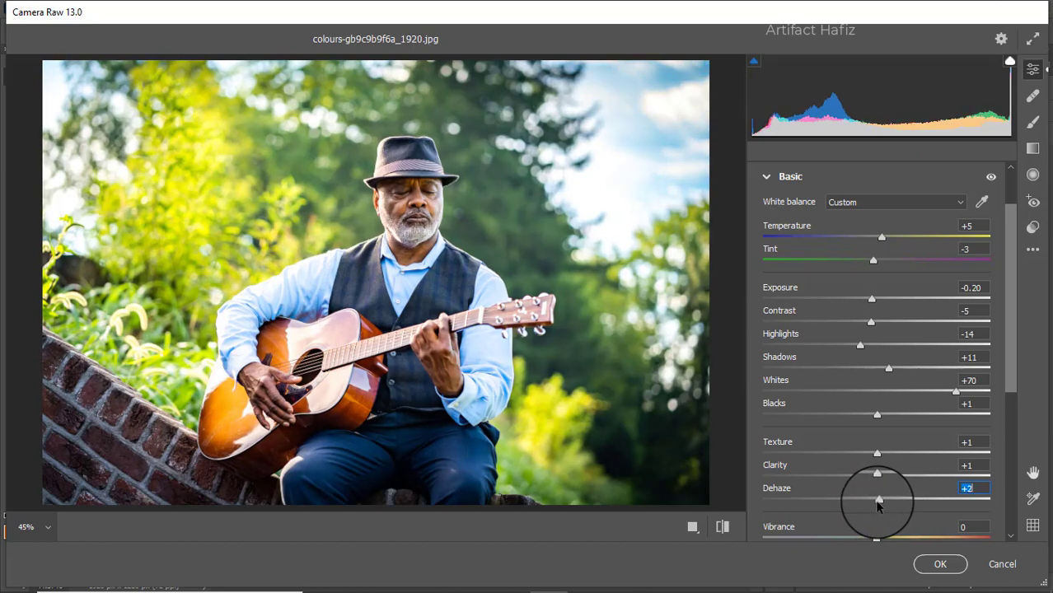
pyautogui.scroll(-5, 805, 360)
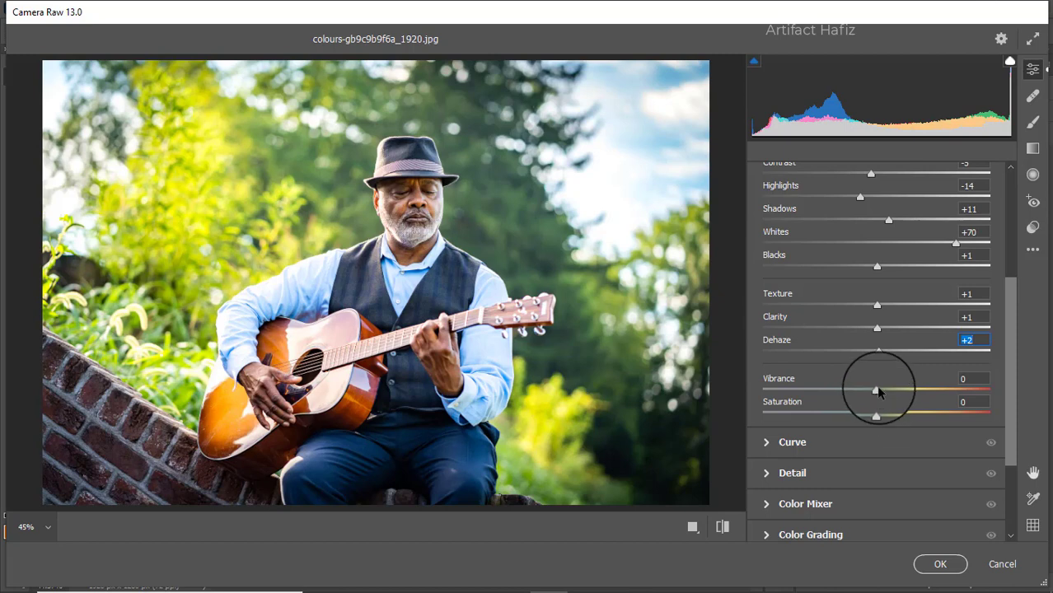
pyautogui.moveTo(876, 392); pyautogui.dragTo(874, 416)
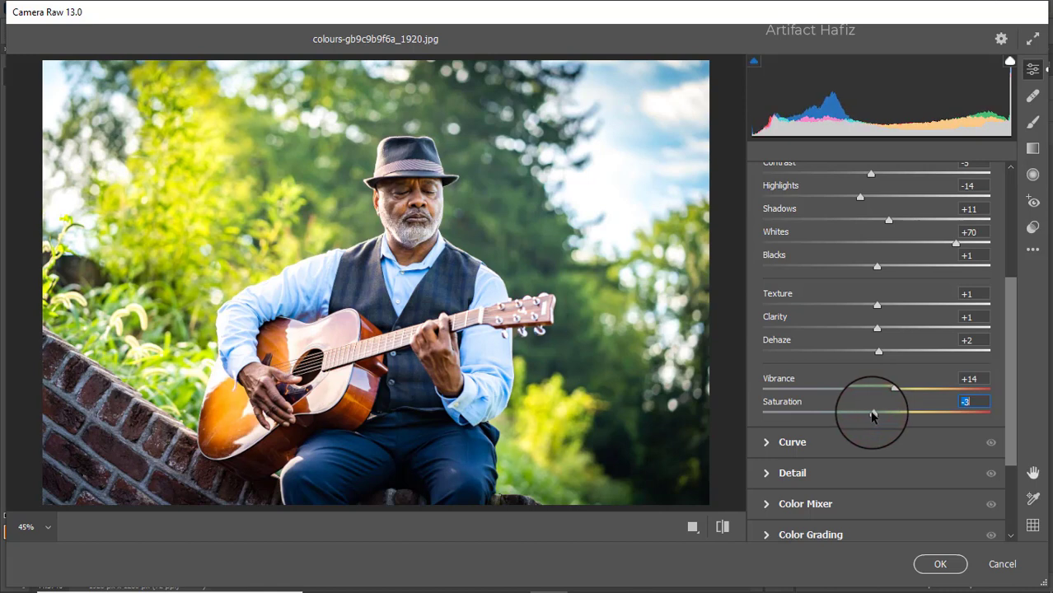
# - Add tone curve points at input 62, output 61 and input 187, output 195, and raise the blue curve's black point to output 12
pyautogui.scroll(-2, 863, 390)
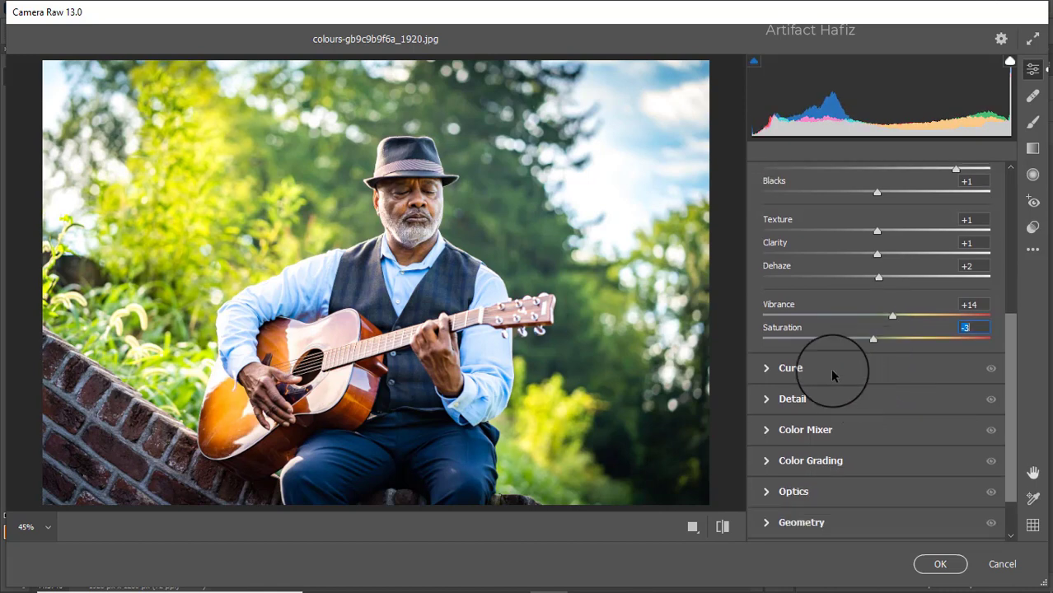
pyautogui.click(833, 372)
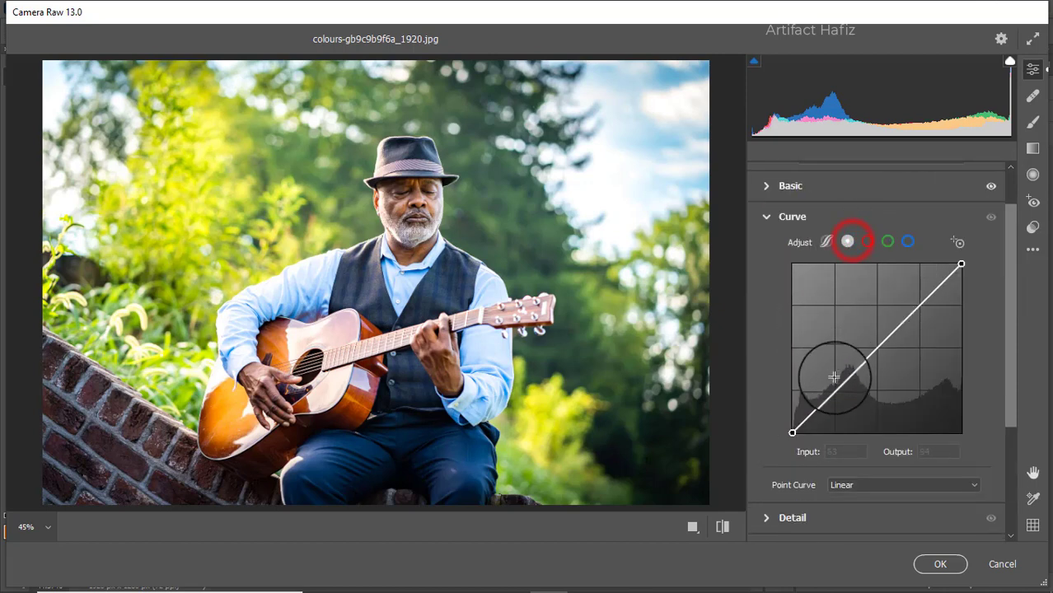
pyautogui.click(833, 392)
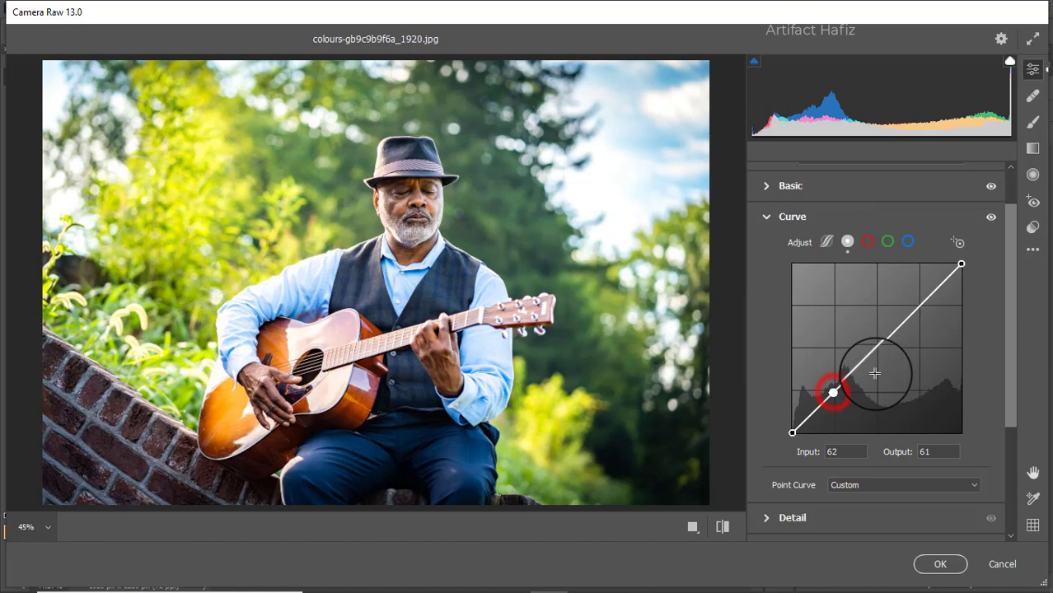
pyautogui.click(913, 306)
pyautogui.moveTo(913, 306)
pyautogui.mouseDown()
pyautogui.moveTo(914, 315)
pyautogui.moveTo(916, 305)
pyautogui.mouseUp()
pyautogui.click(910, 244)
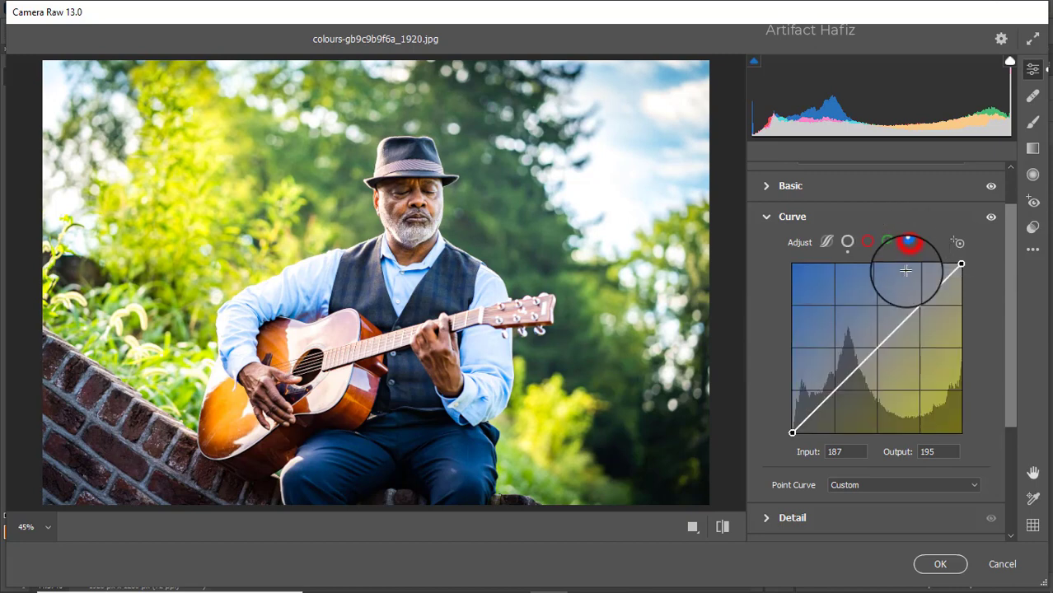
pyautogui.moveTo(791, 432); pyautogui.dragTo(792, 425)
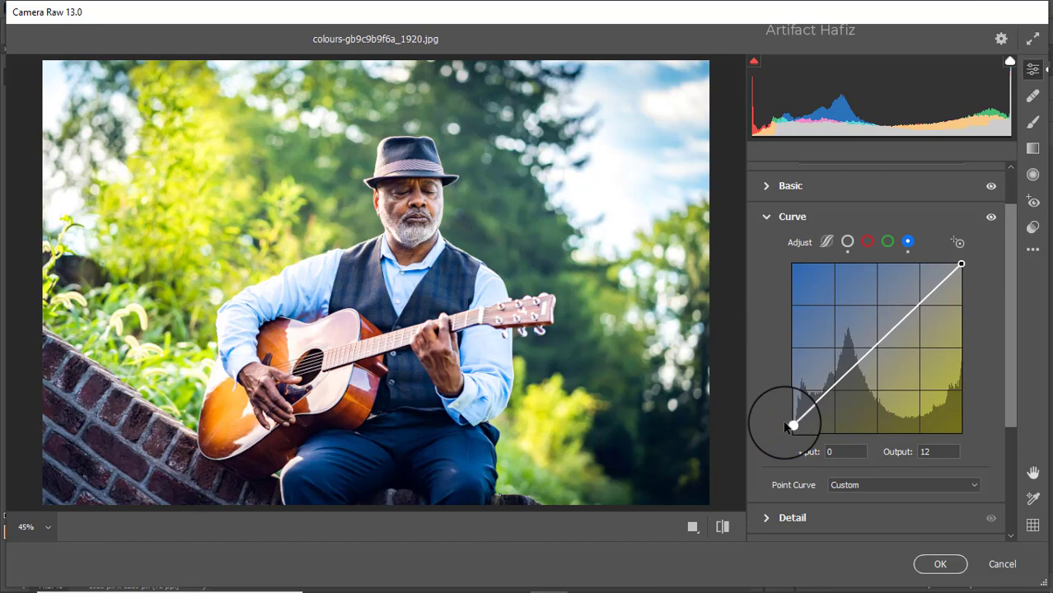
# - Set the detail adjustments to Sharpening 8, Noise Reduction 6 and Color Noise Reduction 14
pyautogui.scroll(-3, 811, 442)
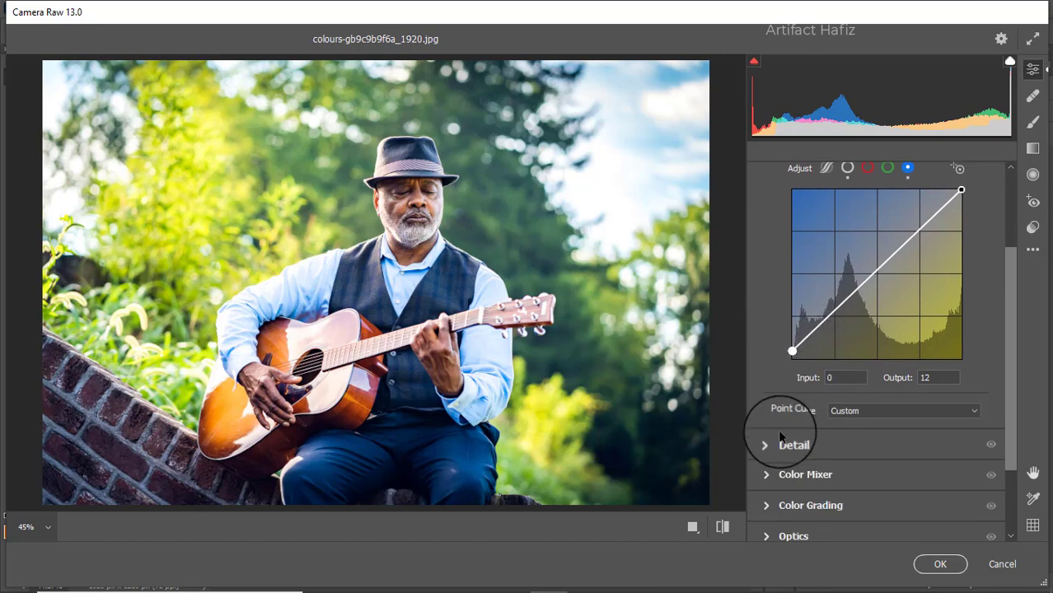
pyautogui.click(779, 445)
pyautogui.scroll(-3, 820, 433)
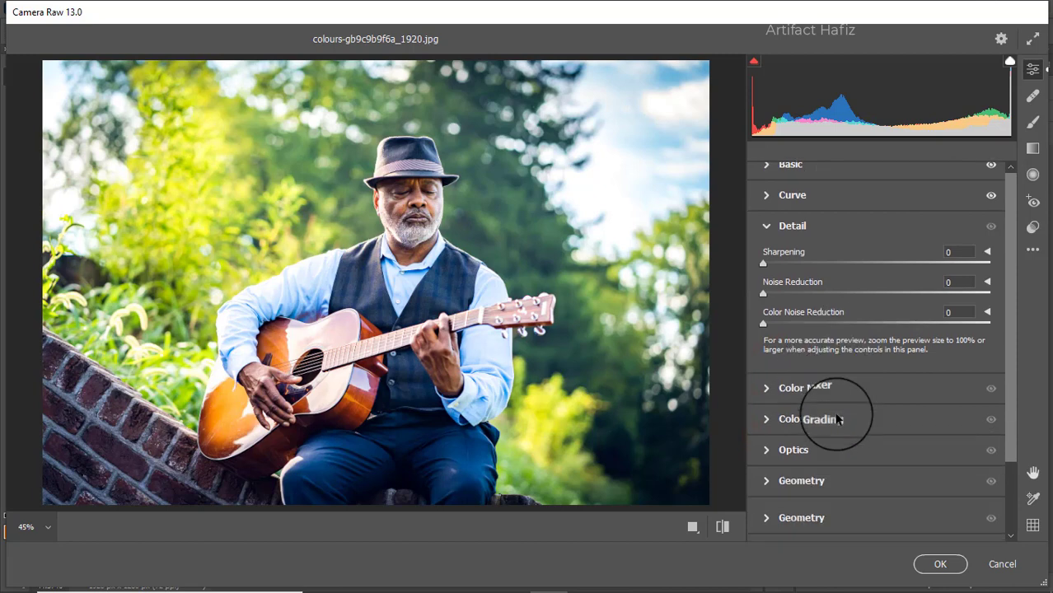
pyautogui.moveTo(779, 266); pyautogui.dragTo(788, 302)
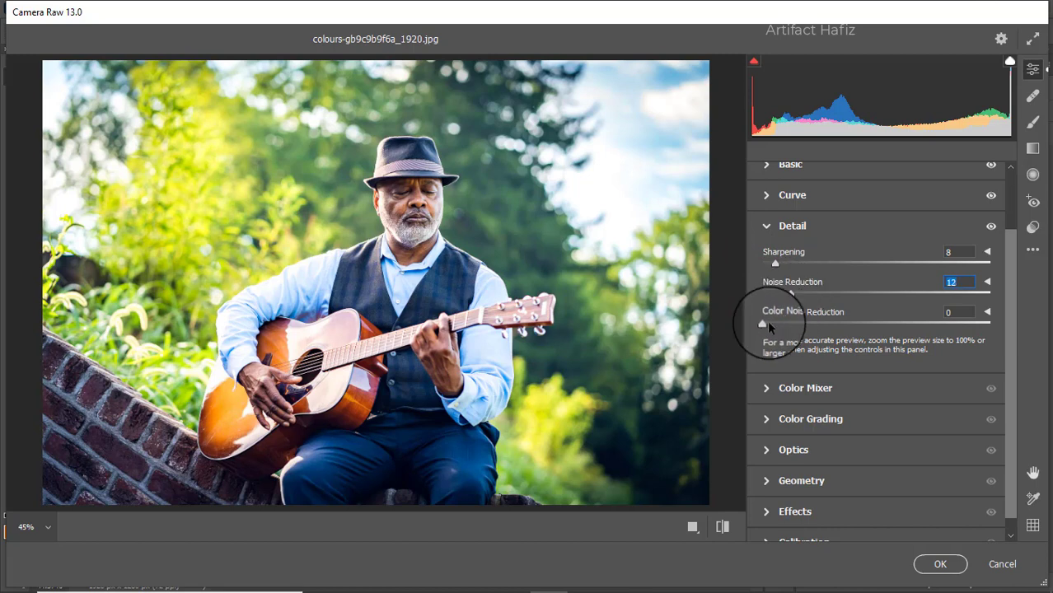
pyautogui.moveTo(763, 323); pyautogui.dragTo(794, 330)
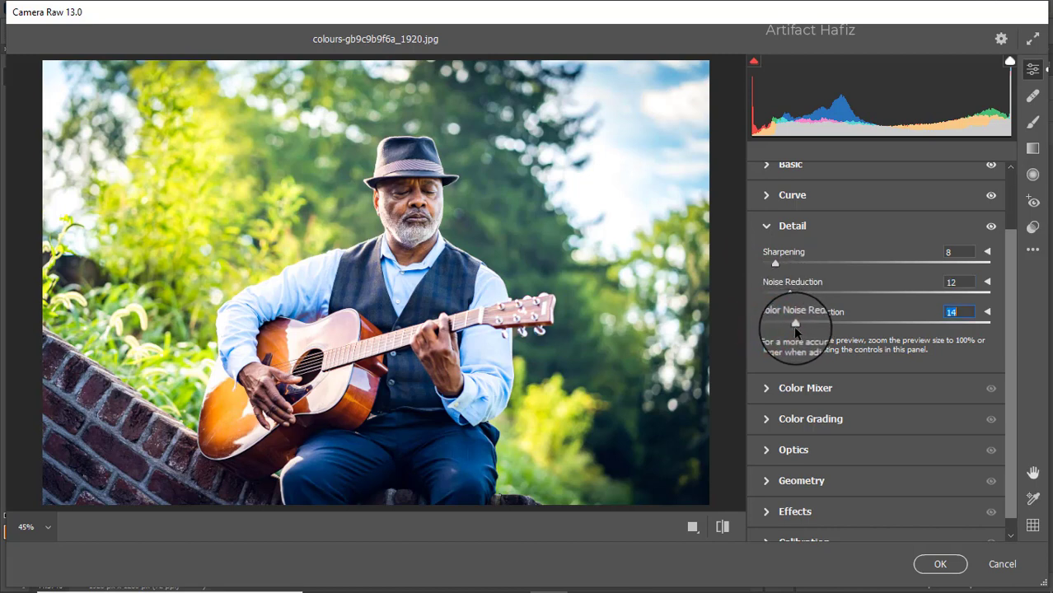
pyautogui.moveTo(784, 293); pyautogui.dragTo(769, 294)
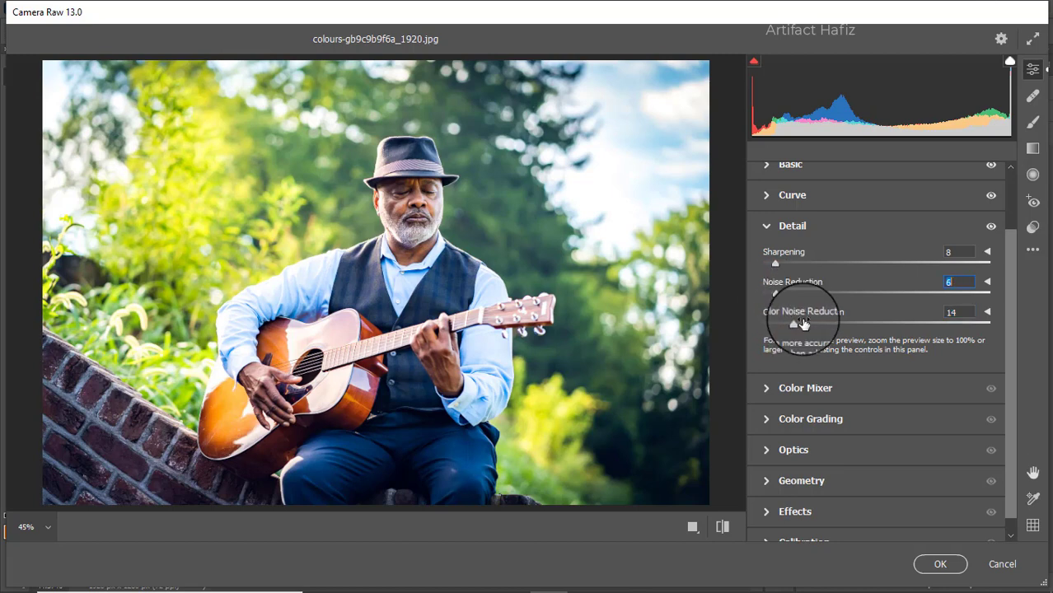
# - Set the HSL saturation to Reds +2, Oranges +3, Yellows -17, Greens -35, Aquas +5 and Blues +18
pyautogui.click(816, 390)
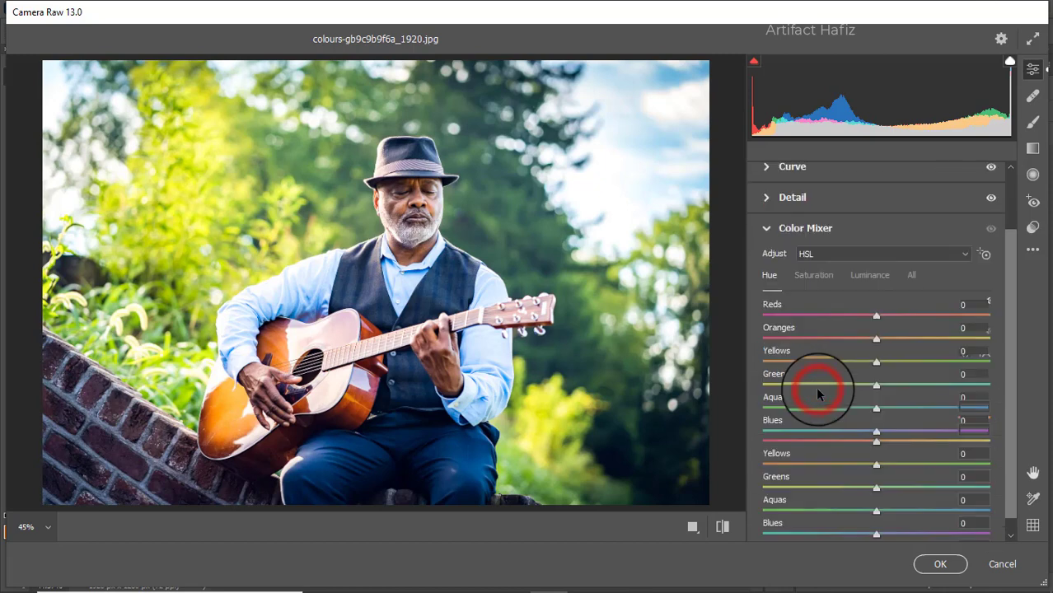
pyautogui.click(815, 278)
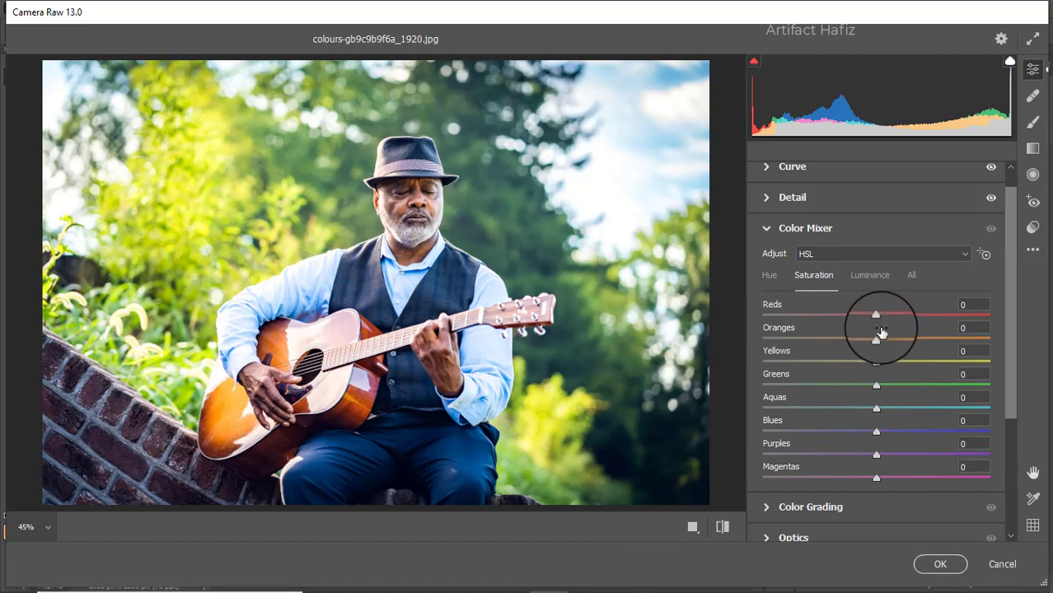
pyautogui.moveTo(876, 317); pyautogui.dragTo(846, 321)
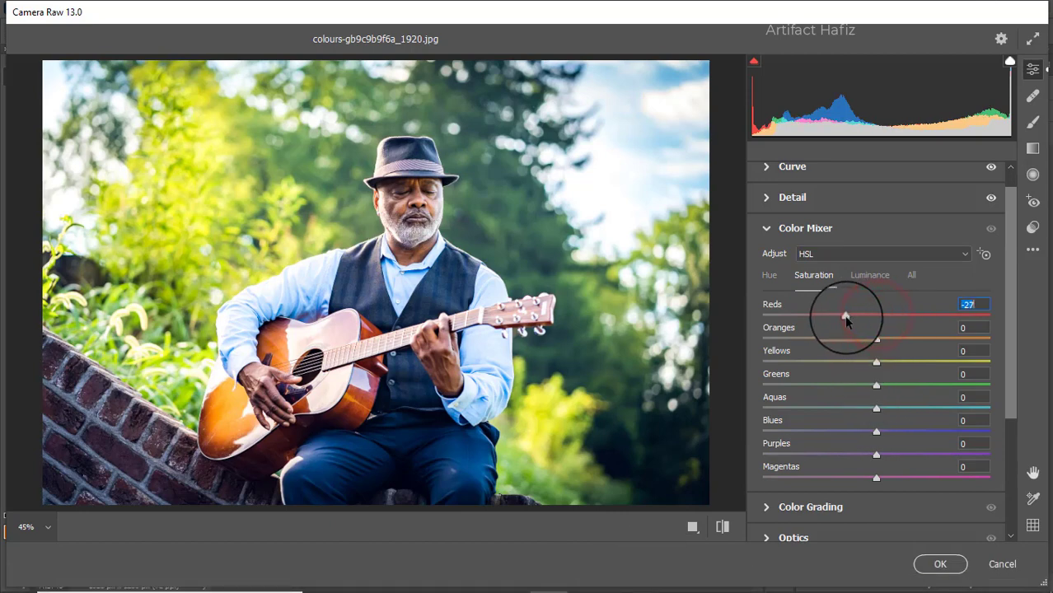
pyautogui.moveTo(917, 320); pyautogui.dragTo(897, 432)
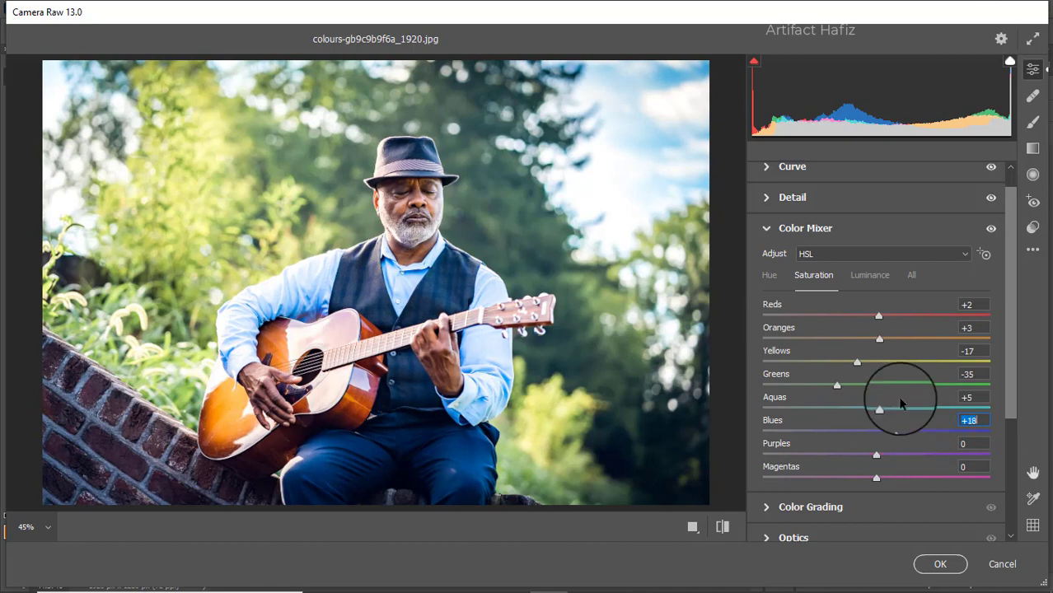
# - Set the HSL luminance to Yellows -23, Greens -39, Aquas +7 and Blues -43
pyautogui.click(863, 277)
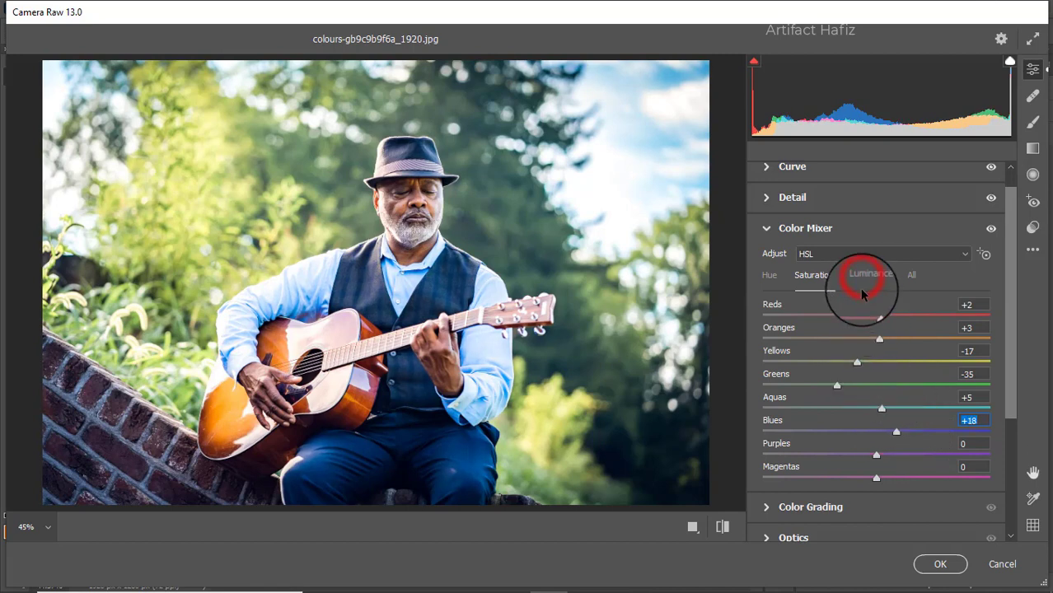
pyautogui.moveTo(876, 362); pyautogui.dragTo(810, 365)
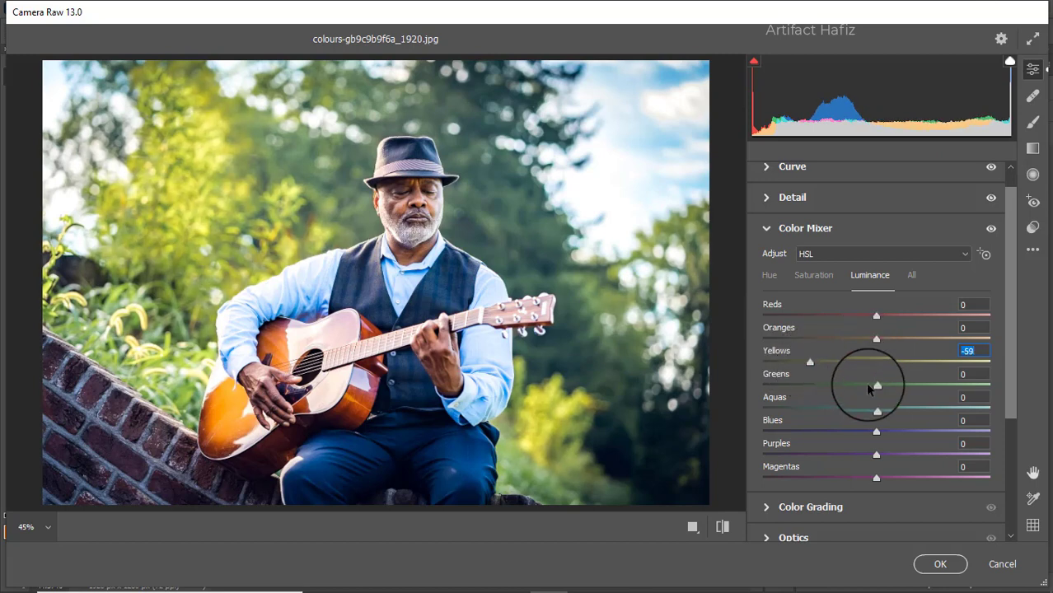
pyautogui.moveTo(874, 385); pyautogui.dragTo(853, 370)
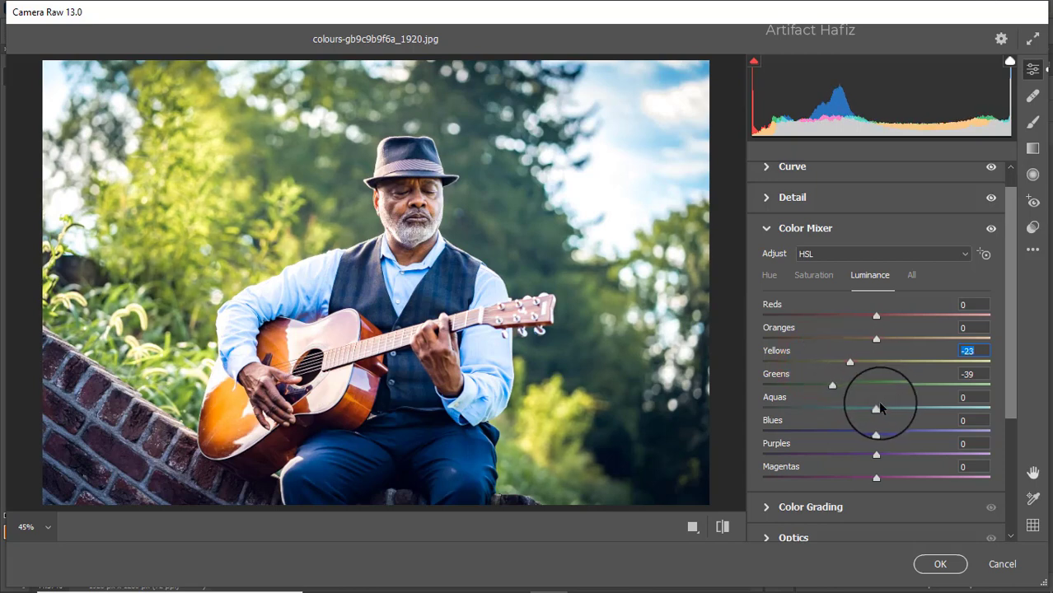
pyautogui.moveTo(876, 408); pyautogui.dragTo(828, 434)
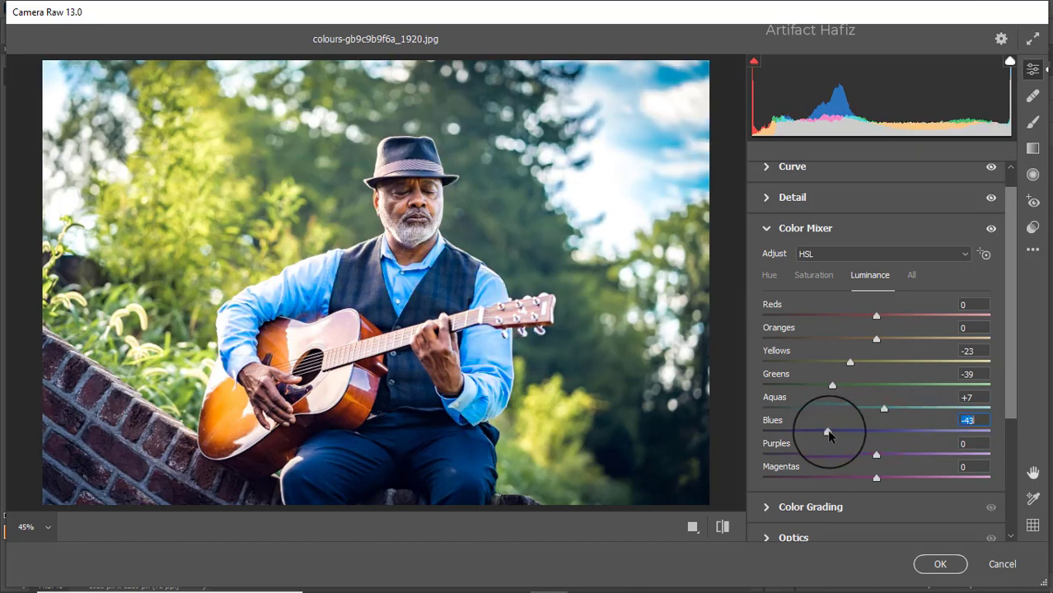
# - Shift the HSL hue of Aquas to -23 and Oranges to -7, leaving Blues at 0
pyautogui.click(768, 276)
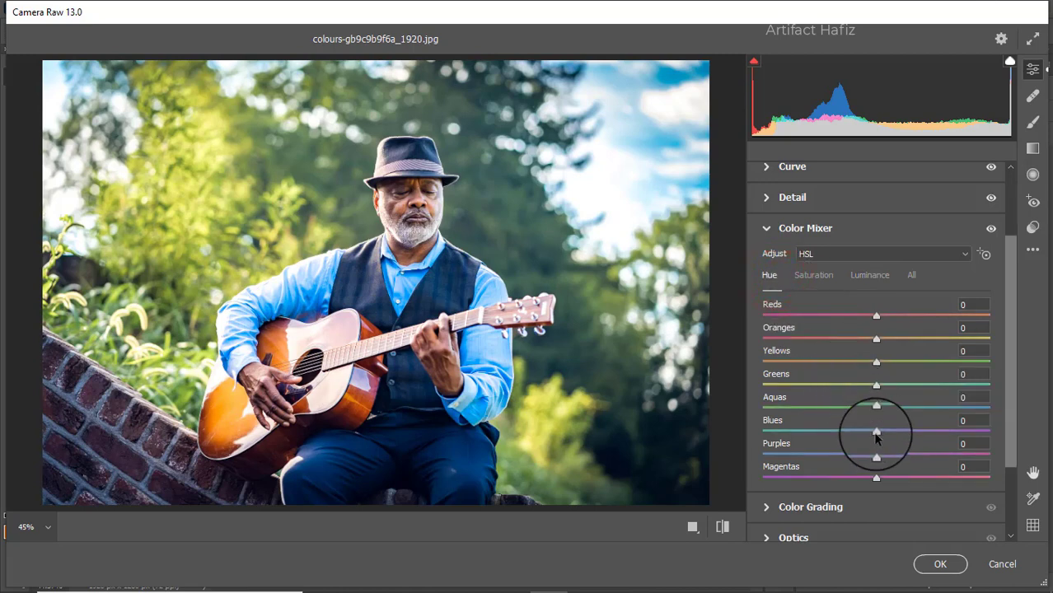
pyautogui.moveTo(876, 431)
pyautogui.mouseDown()
pyautogui.moveTo(844, 432)
pyautogui.moveTo(901, 433)
pyautogui.moveTo(878, 432)
pyautogui.mouseUp()
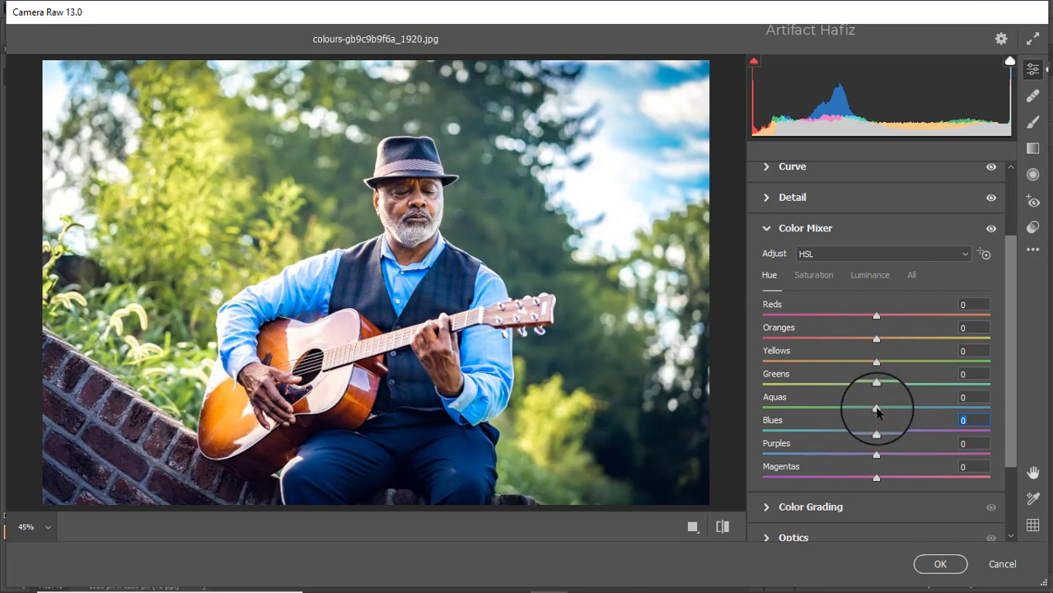
pyautogui.moveTo(876, 408); pyautogui.dragTo(851, 417)
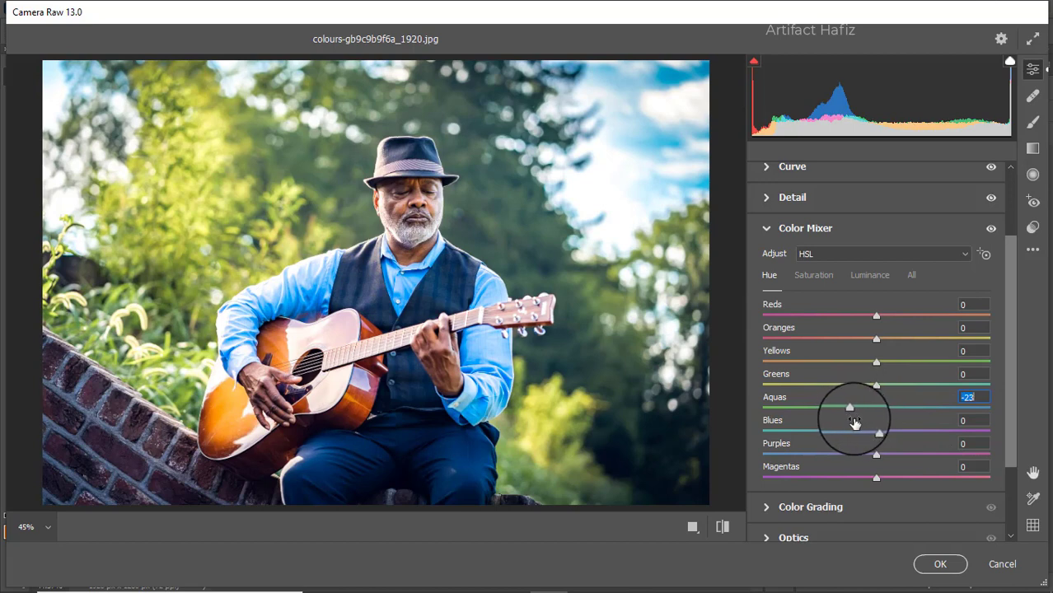
pyautogui.scroll(-2, 853, 421)
pyautogui.scroll(-1, 854, 422)
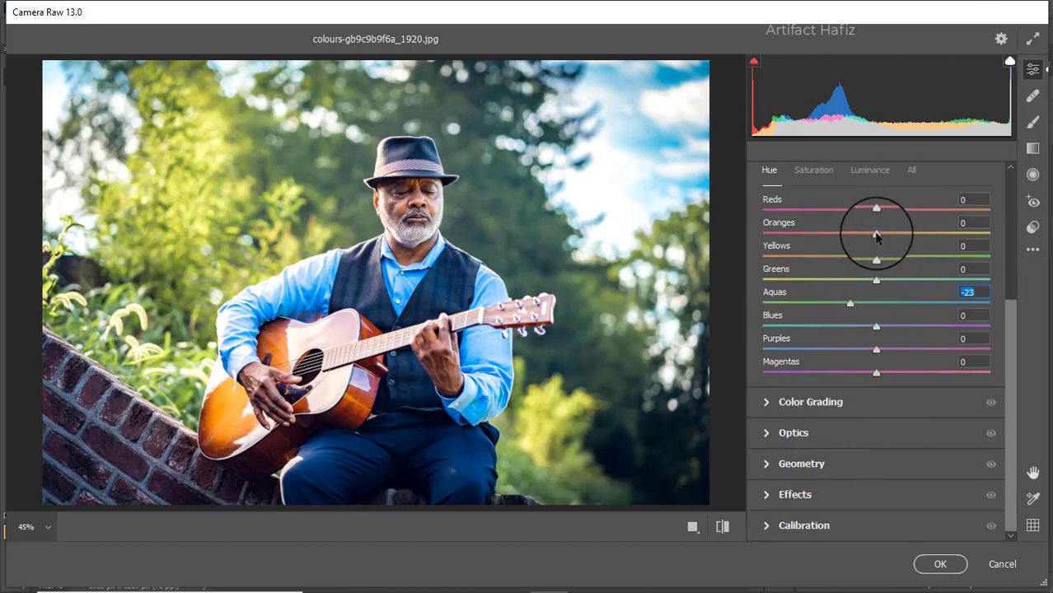
pyautogui.moveTo(876, 234); pyautogui.dragTo(870, 258)
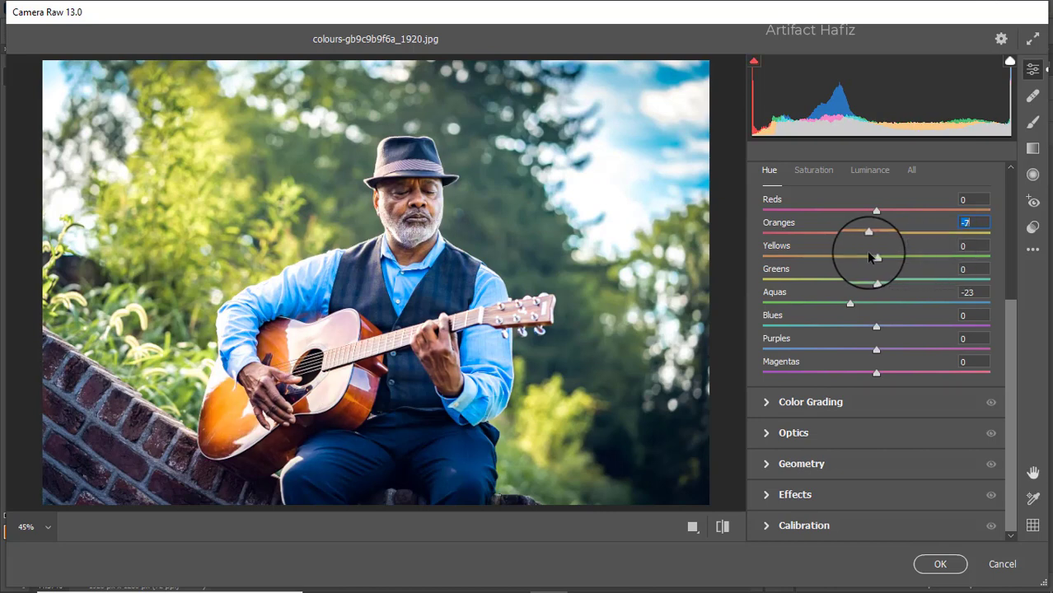
# - Color-grade the shadows to hue 269, saturation 9, the highlights slightly toward yellow-orange, and the midtones to hue 10, saturation 9
pyautogui.click(812, 402)
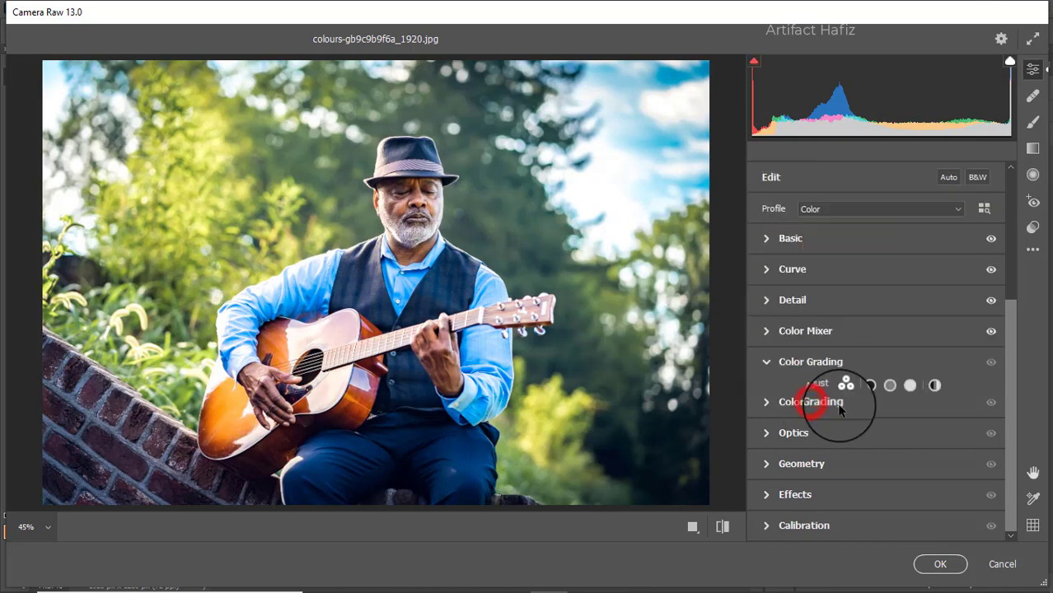
pyautogui.moveTo(826, 408); pyautogui.dragTo(872, 463)
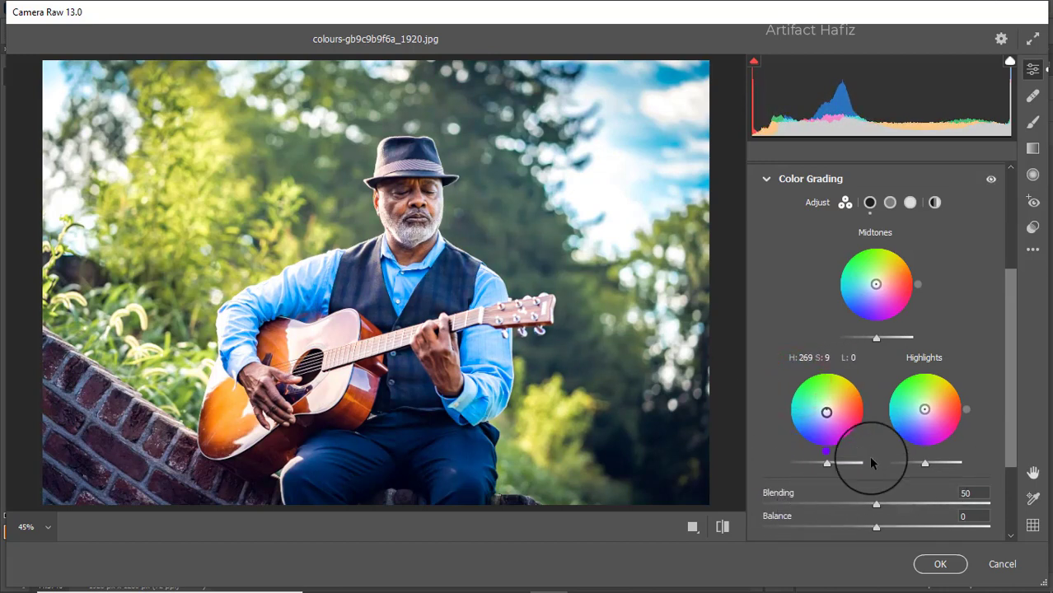
pyautogui.moveTo(924, 410); pyautogui.dragTo(978, 348)
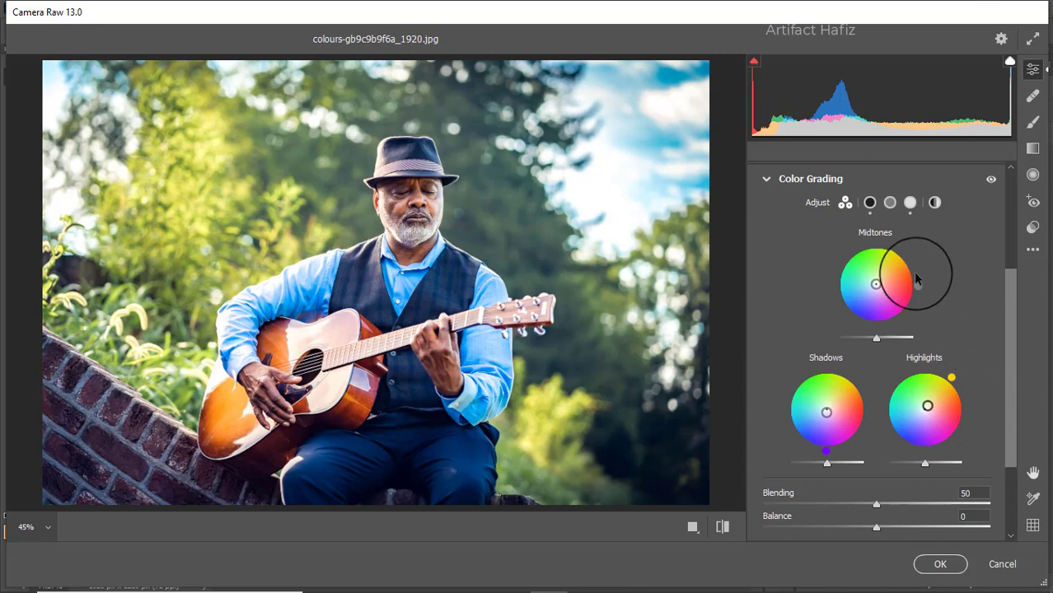
pyautogui.moveTo(876, 285); pyautogui.dragTo(978, 249)
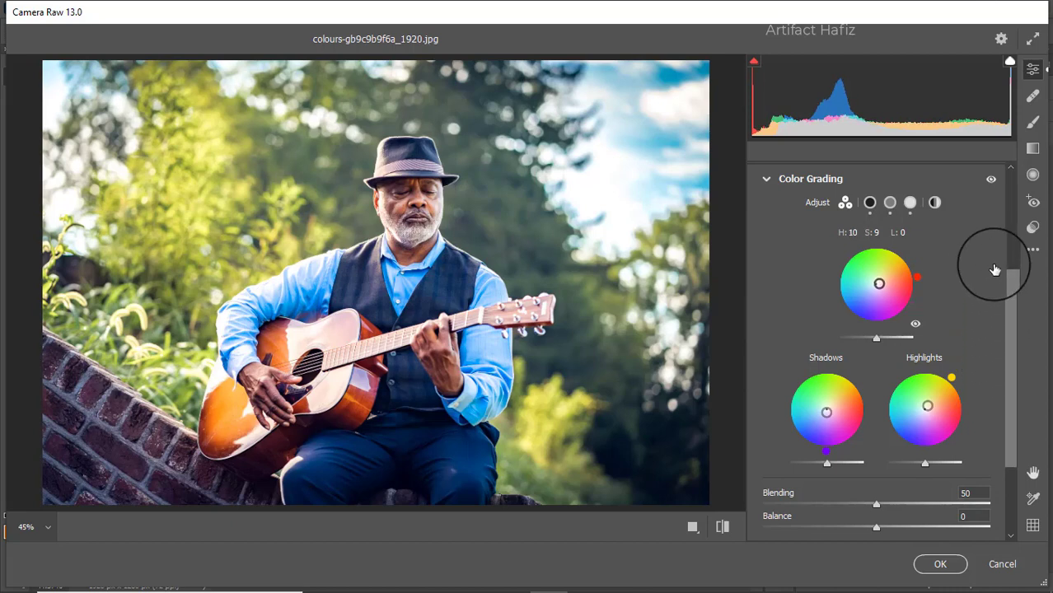
# - Add a Highlight Priority vignette of -10 with midpoint 26, roundness +100 and feather 100
pyautogui.scroll(-3, 948, 301)
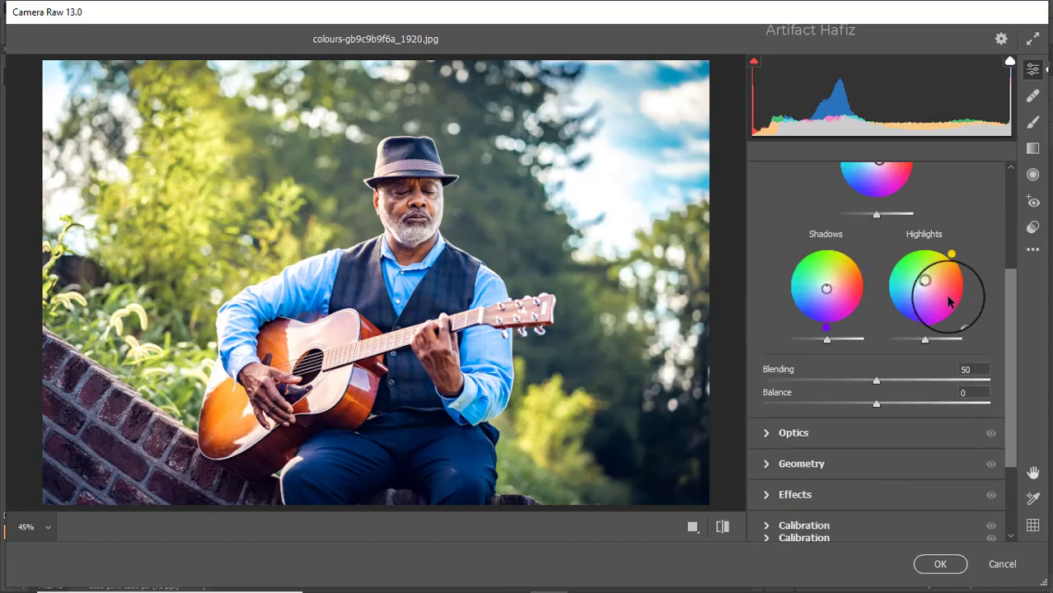
pyautogui.click(836, 494)
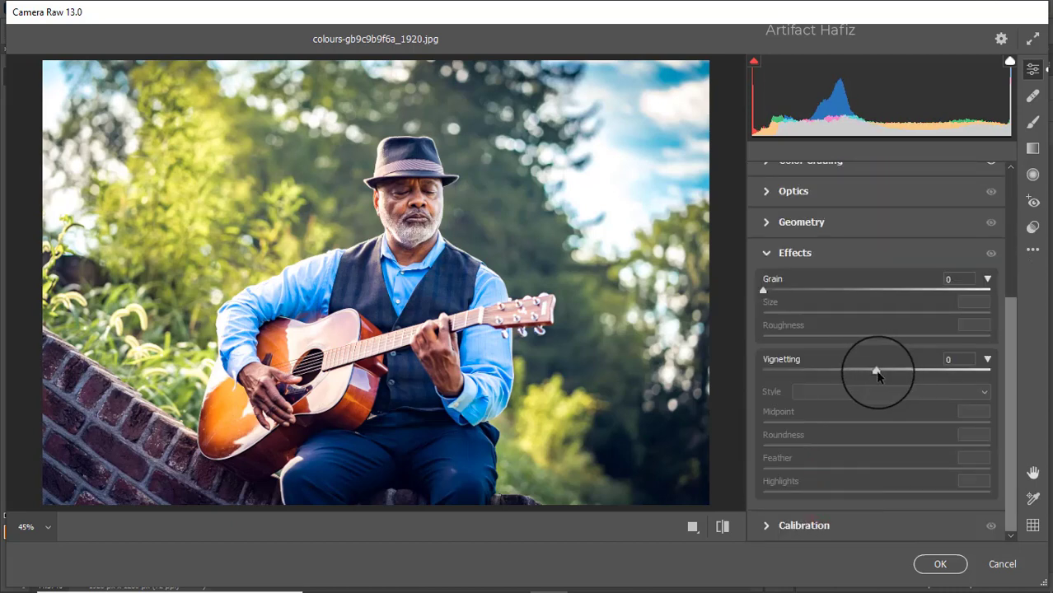
pyautogui.moveTo(875, 371); pyautogui.dragTo(842, 373)
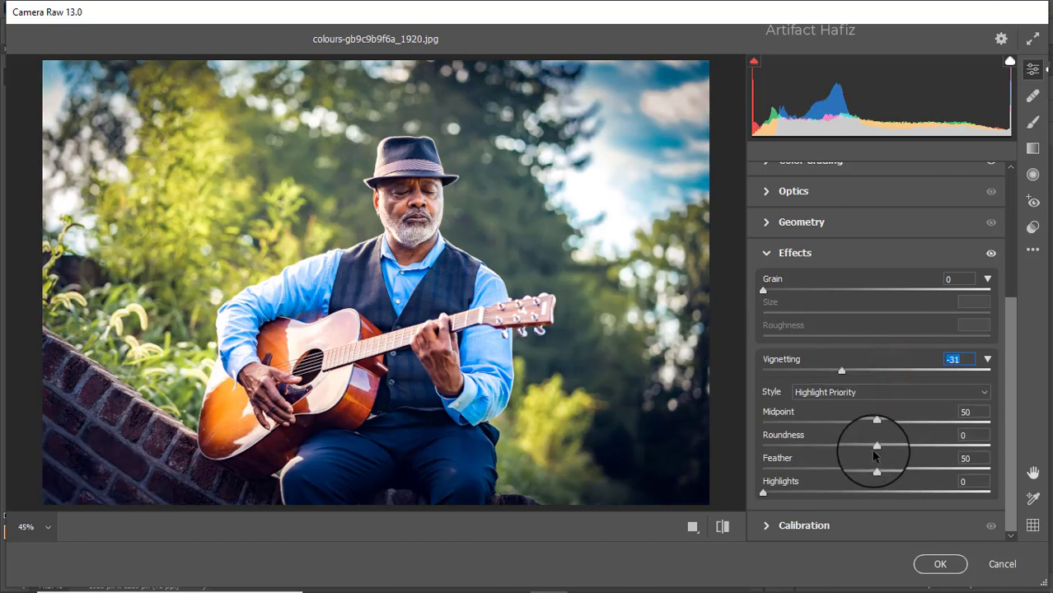
pyautogui.moveTo(876, 470); pyautogui.dragTo(1010, 471)
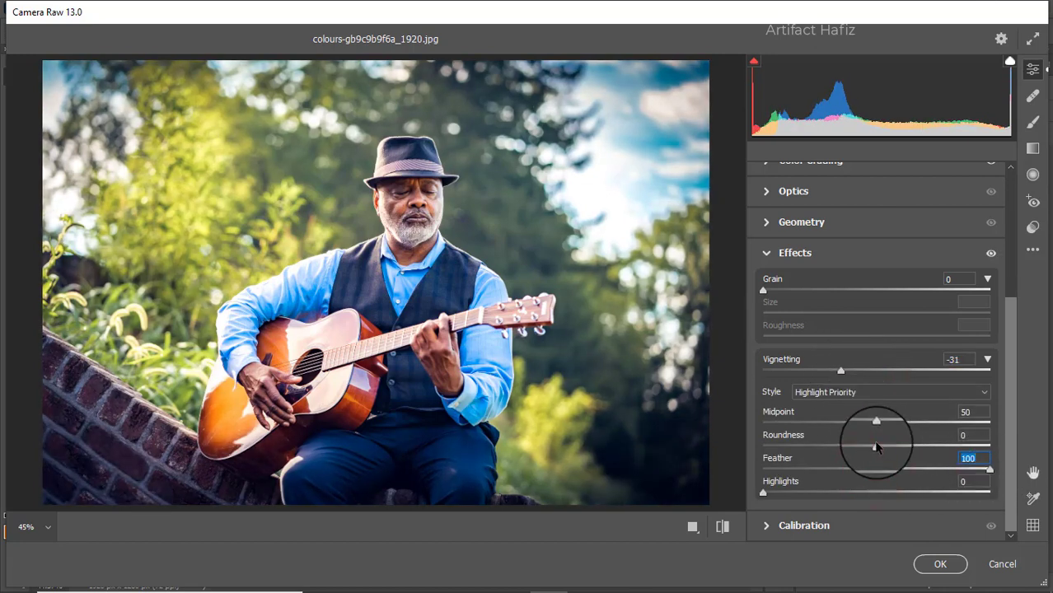
pyautogui.moveTo(874, 446); pyautogui.dragTo(1001, 446)
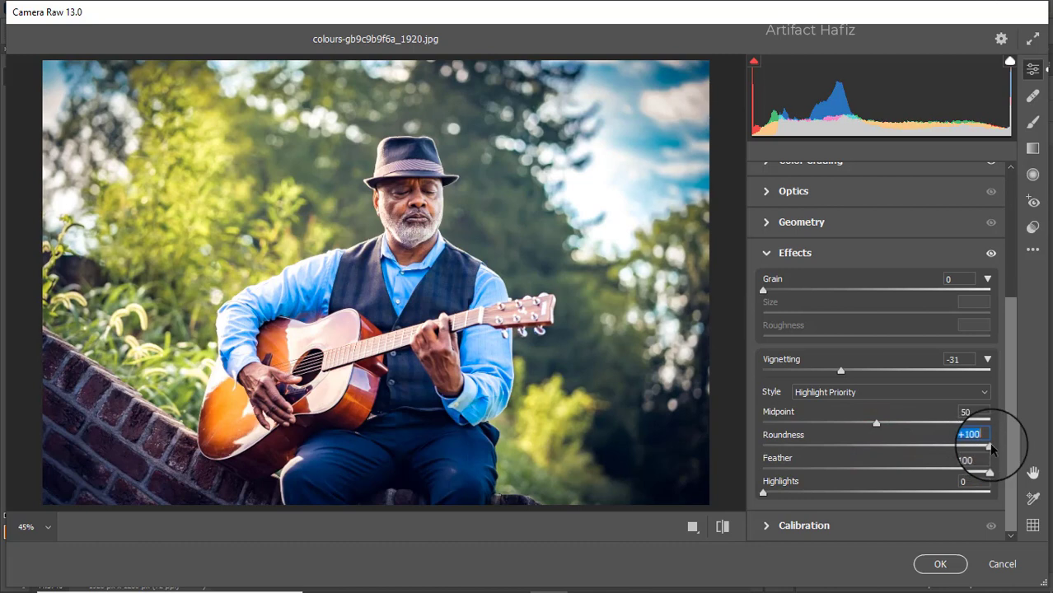
pyautogui.moveTo(878, 423); pyautogui.dragTo(822, 423)
pyautogui.moveTo(840, 371); pyautogui.dragTo(864, 375)
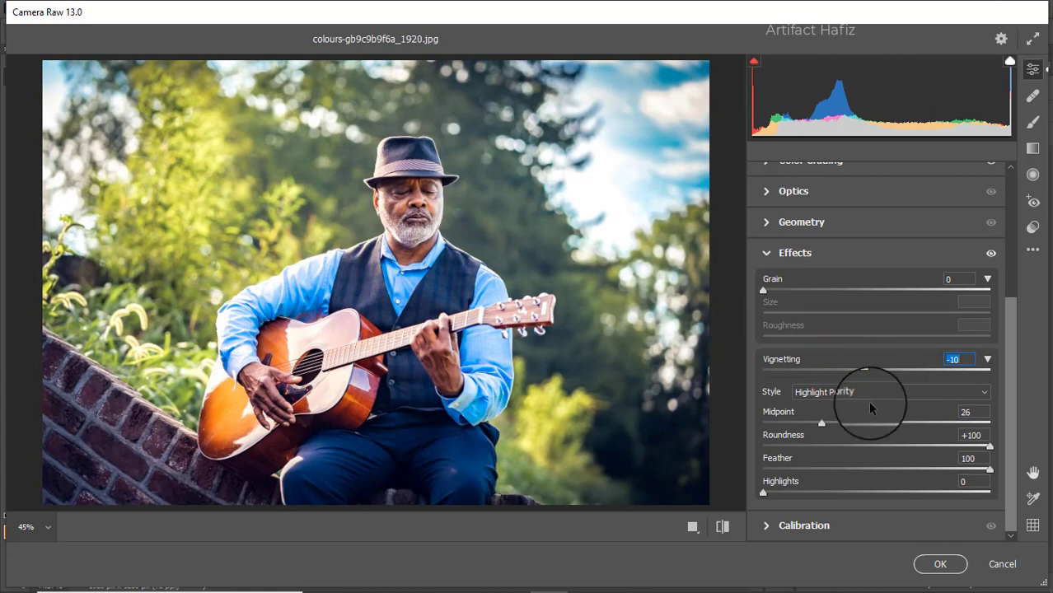
# - Calibrate the primary colors' saturation to Green +53, Red -29 and Blue +29
pyautogui.click(787, 525)
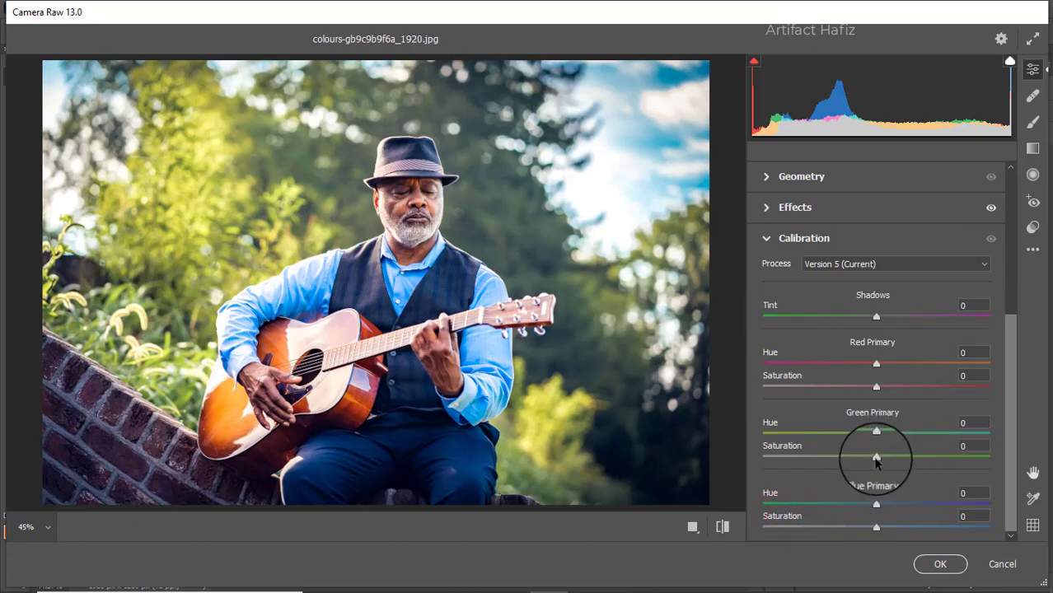
pyautogui.moveTo(876, 457); pyautogui.dragTo(936, 460)
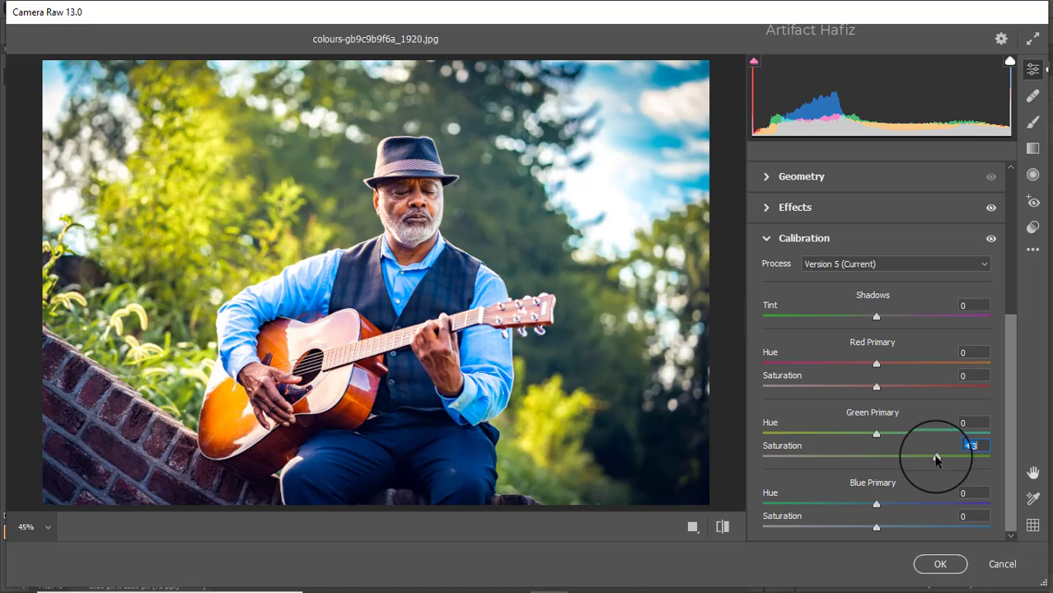
pyautogui.moveTo(876, 387); pyautogui.dragTo(842, 389)
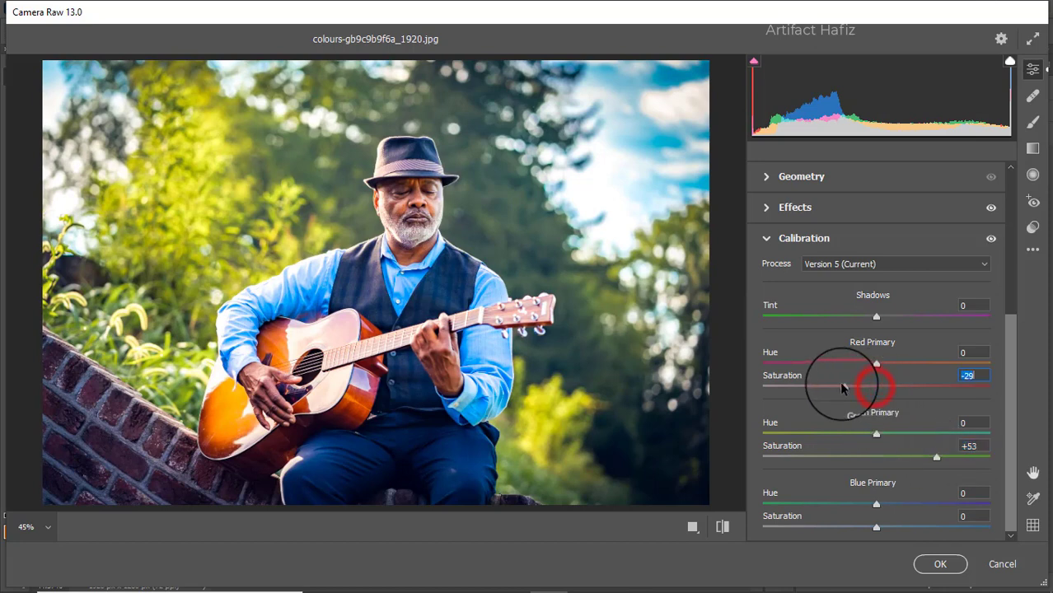
pyautogui.moveTo(876, 527); pyautogui.dragTo(907, 534)
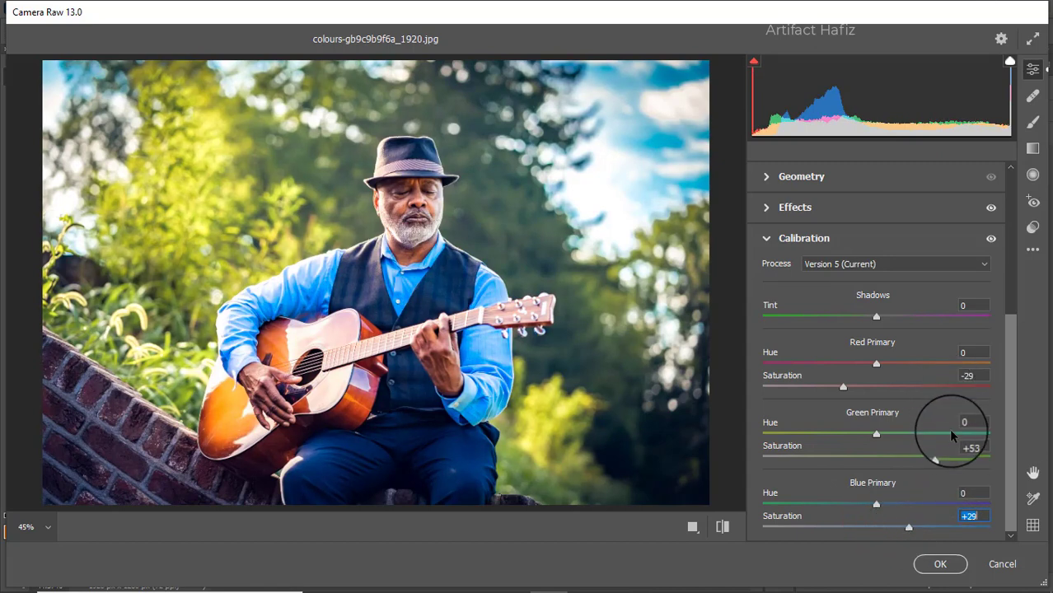
# - Reduce the HSL saturation of Yellows to -34 in the Color Mixer
pyautogui.moveTo(1012, 365); pyautogui.dragTo(1014, 245)
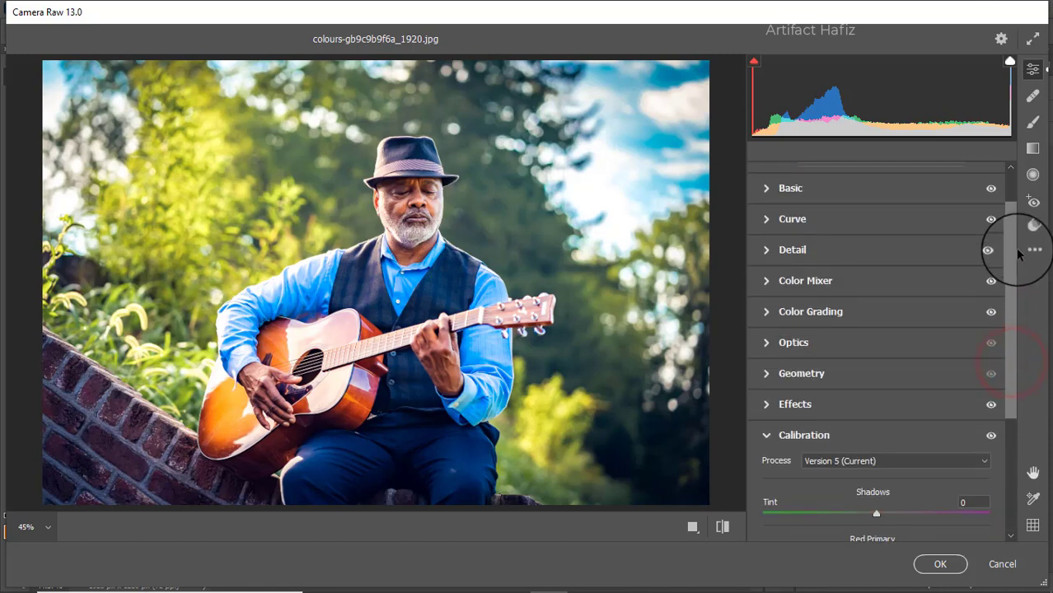
pyautogui.click(816, 314)
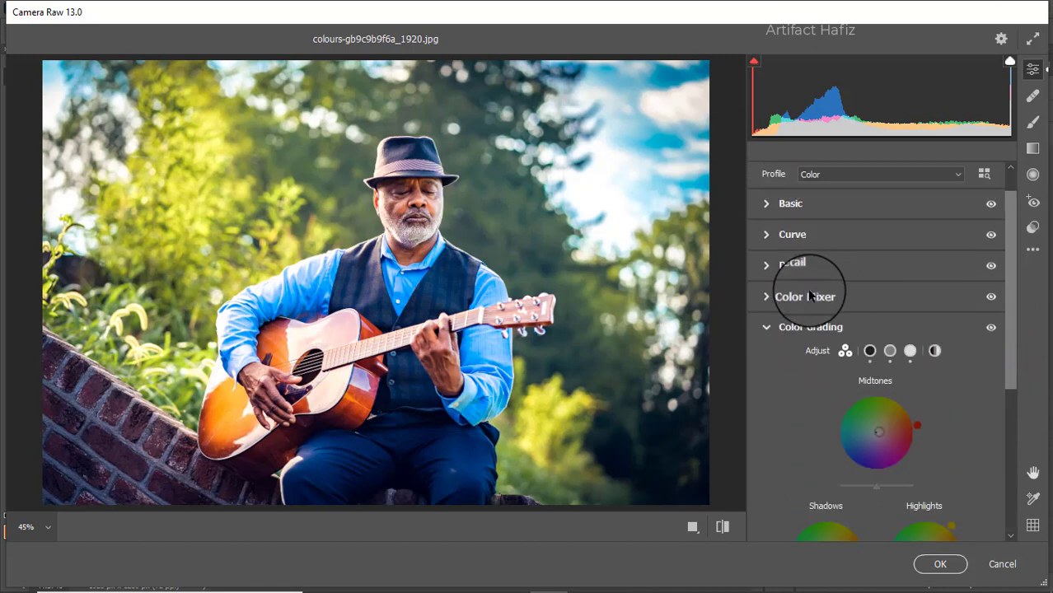
pyautogui.click(804, 292)
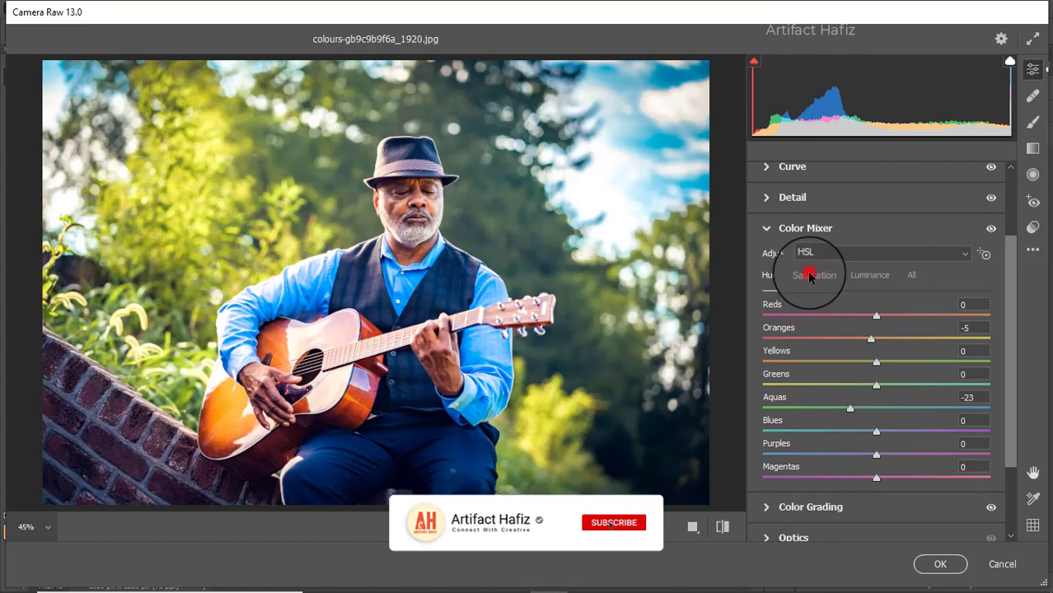
pyautogui.click(810, 278)
pyautogui.moveTo(858, 360); pyautogui.dragTo(839, 394)
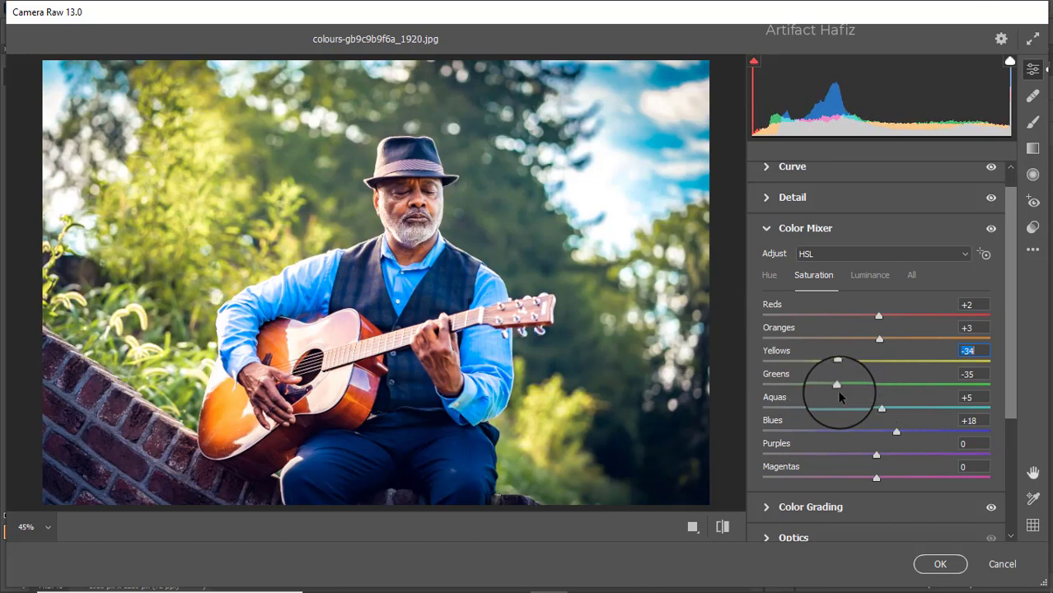
pyautogui.click(878, 339)
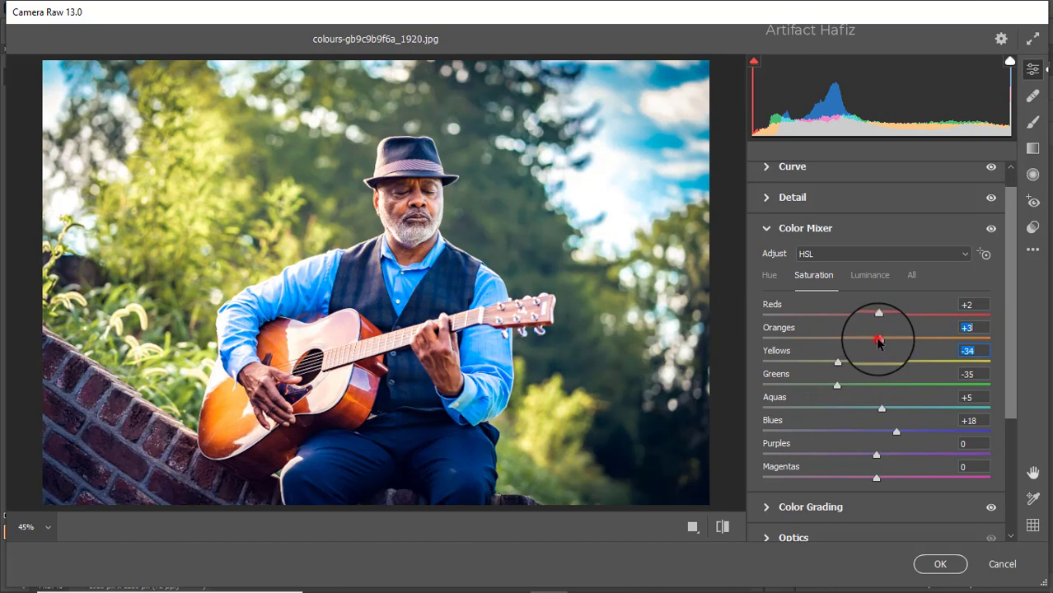
pyautogui.moveTo(879, 342); pyautogui.dragTo(823, 341)
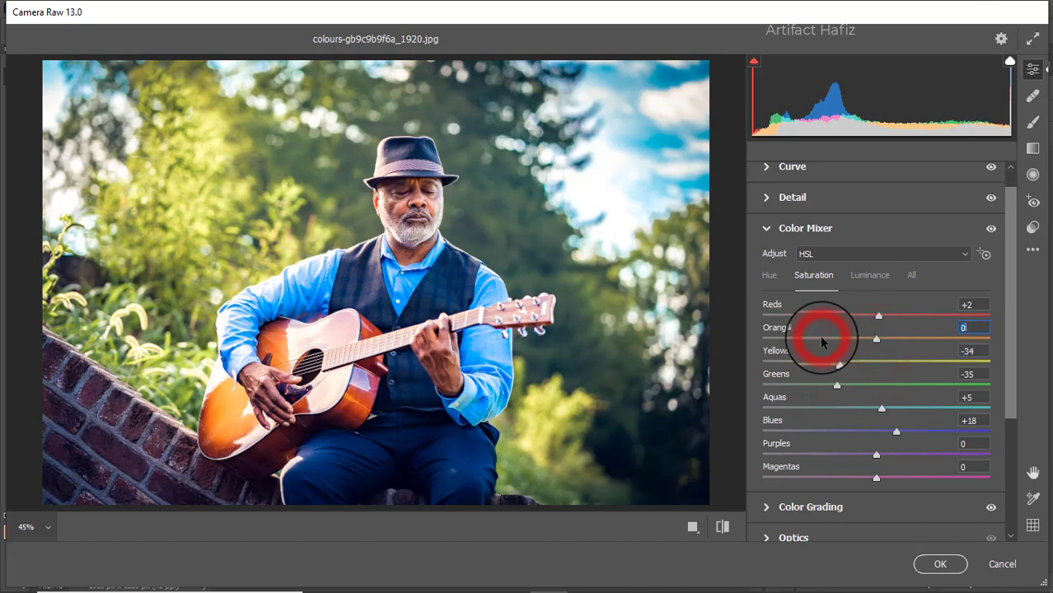
pyautogui.doubleClick(820, 339)
pyautogui.hotkey('ctrl', 'z')
pyautogui.hotkey('ctrl', 'z')
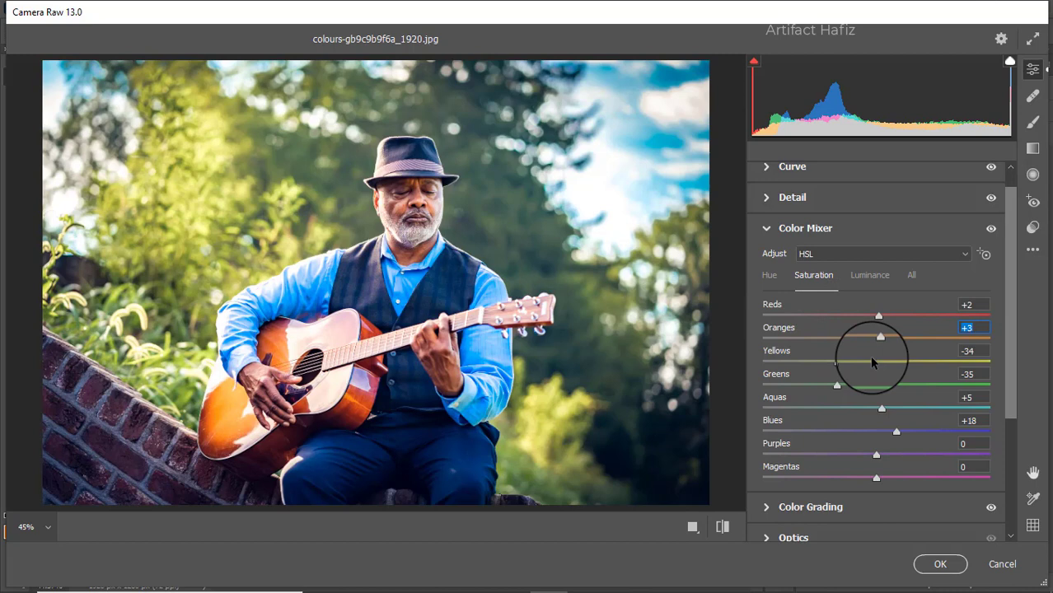
# - Draw a graduated filter diagonally from the photo's upper-left corner to the hand strumming the guitar
pyautogui.click(1030, 148)
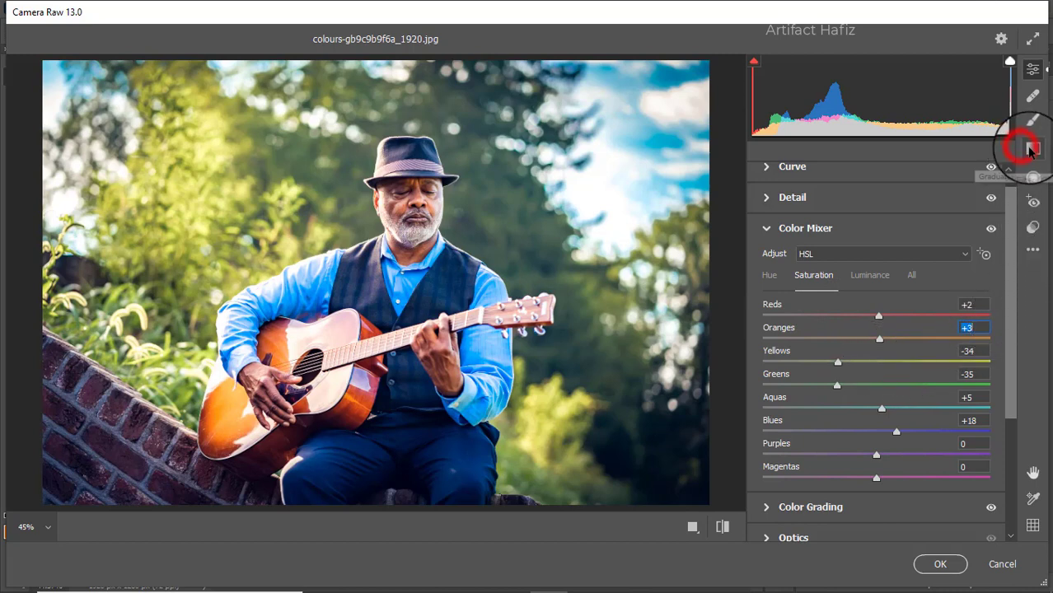
pyautogui.moveTo(48, 124); pyautogui.dragTo(277, 263)
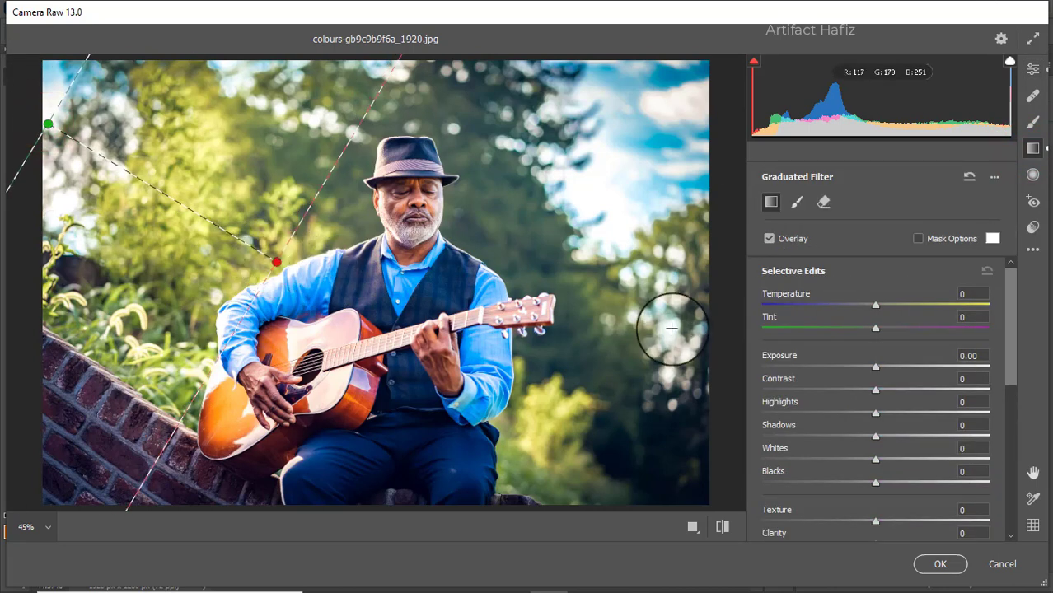
pyautogui.moveTo(875, 305)
pyautogui.mouseDown()
pyautogui.moveTo(821, 306)
pyautogui.moveTo(875, 304)
pyautogui.mouseUp()
pyautogui.moveTo(277, 262); pyautogui.dragTo(262, 364)
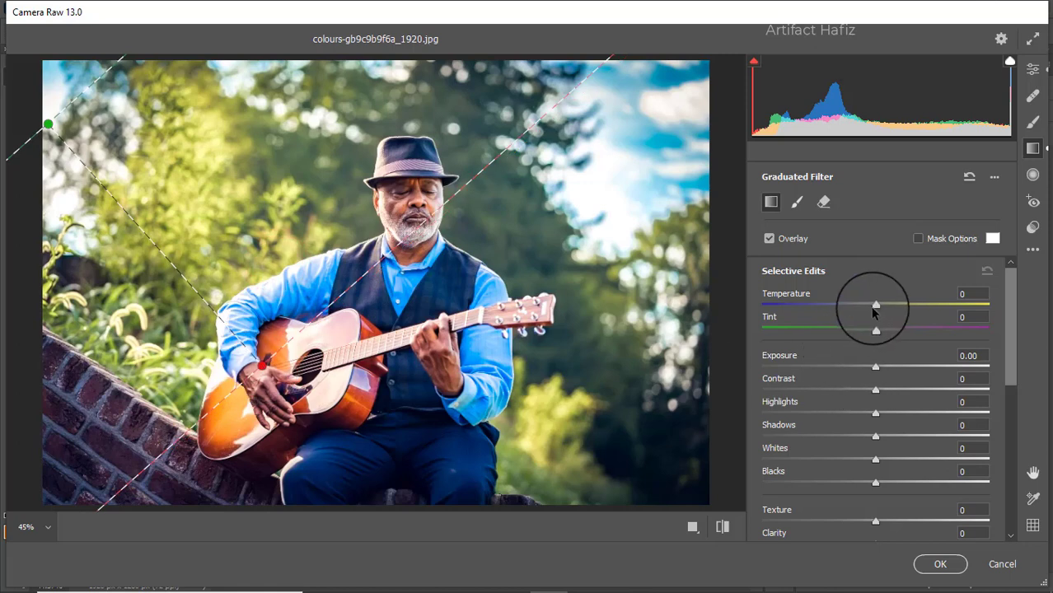
# - Set the graduated filter's temperature to -12, tint to -49 and saturation to -33, and apply the Camera Raw edits
pyautogui.moveTo(876, 304); pyautogui.dragTo(809, 330)
pyautogui.moveTo(924, 330); pyautogui.dragTo(820, 329)
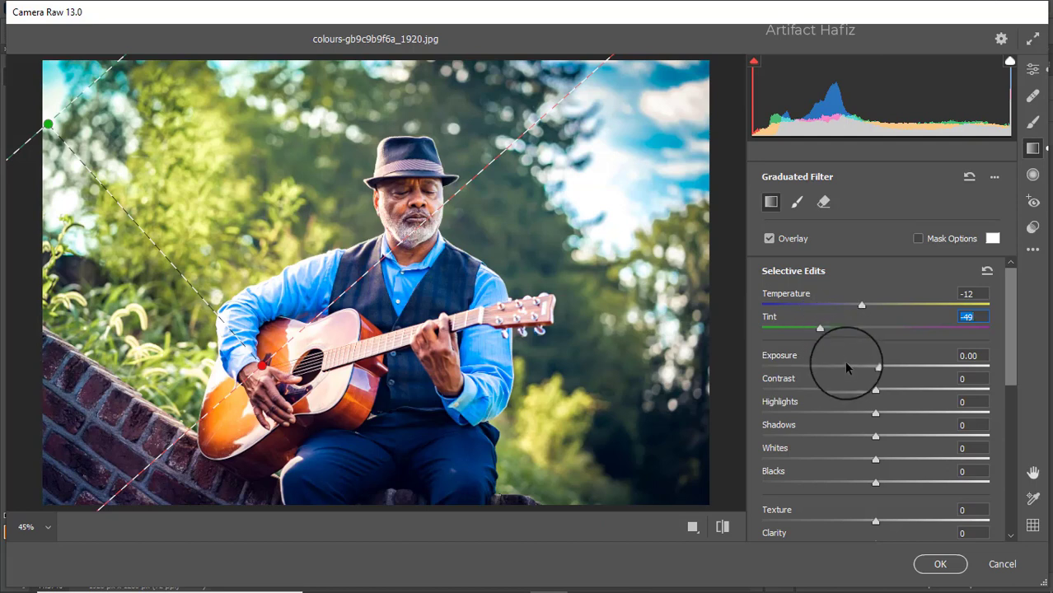
pyautogui.scroll(-2, 863, 434)
pyautogui.scroll(-3, 863, 434)
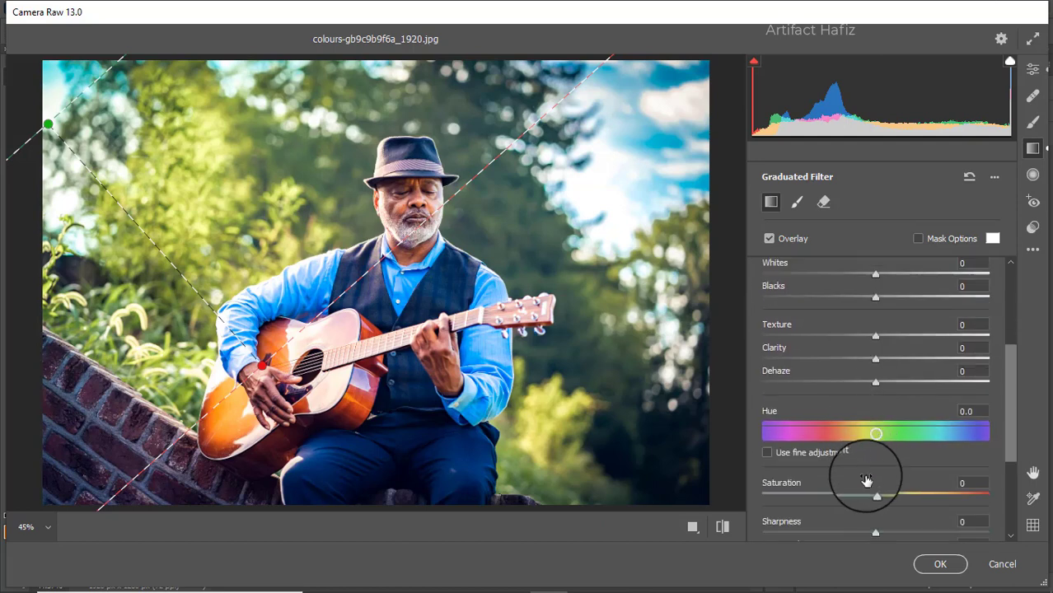
pyautogui.moveTo(874, 494); pyautogui.dragTo(834, 503)
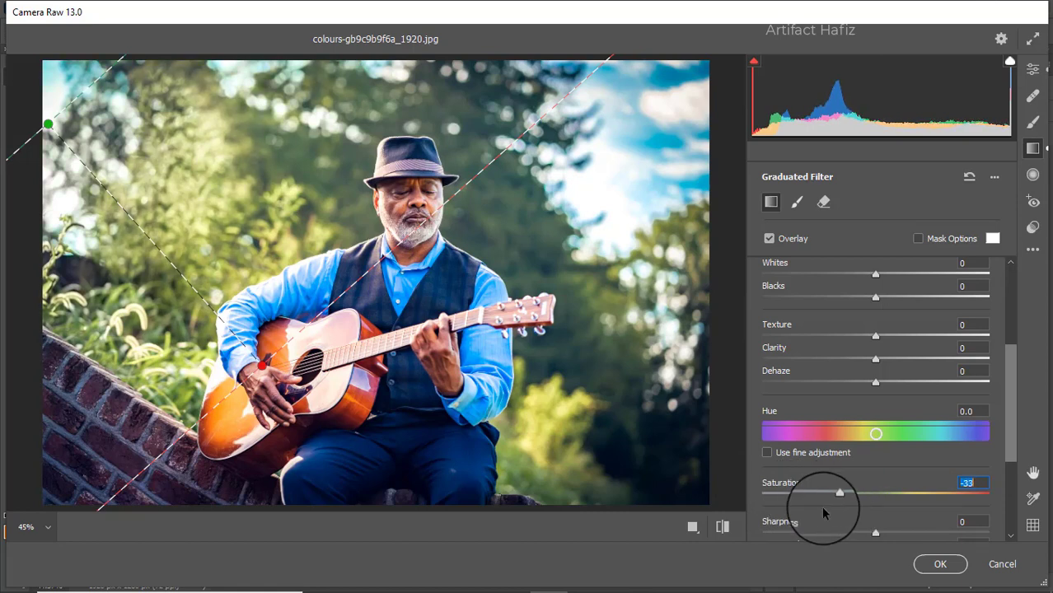
pyautogui.click(940, 564)
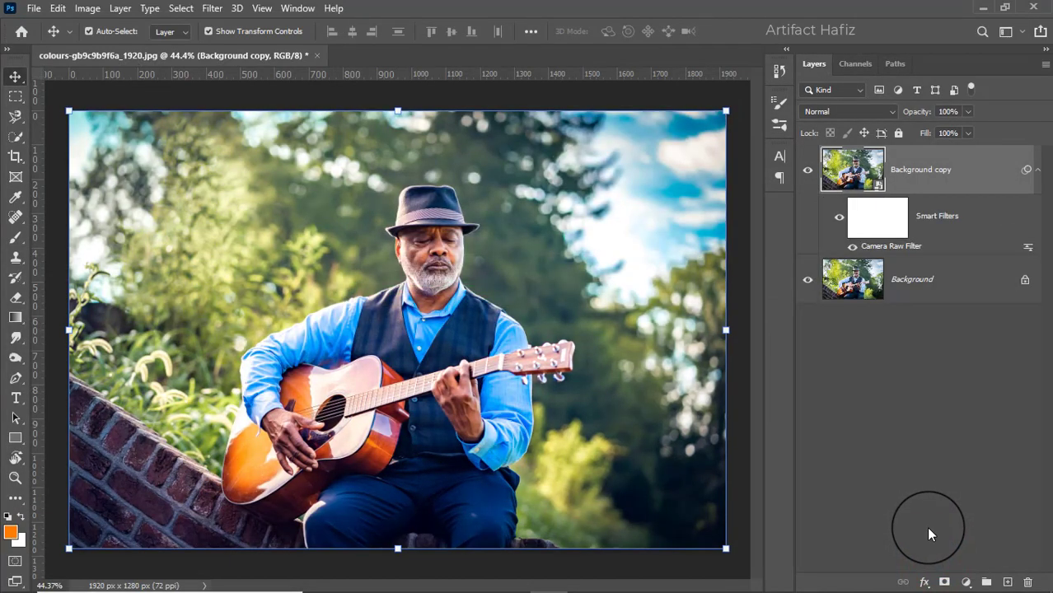
# - Compare the graded photo with the original by toggling the Background copy layer's visibility, leaving it shown
pyautogui.click(808, 170)
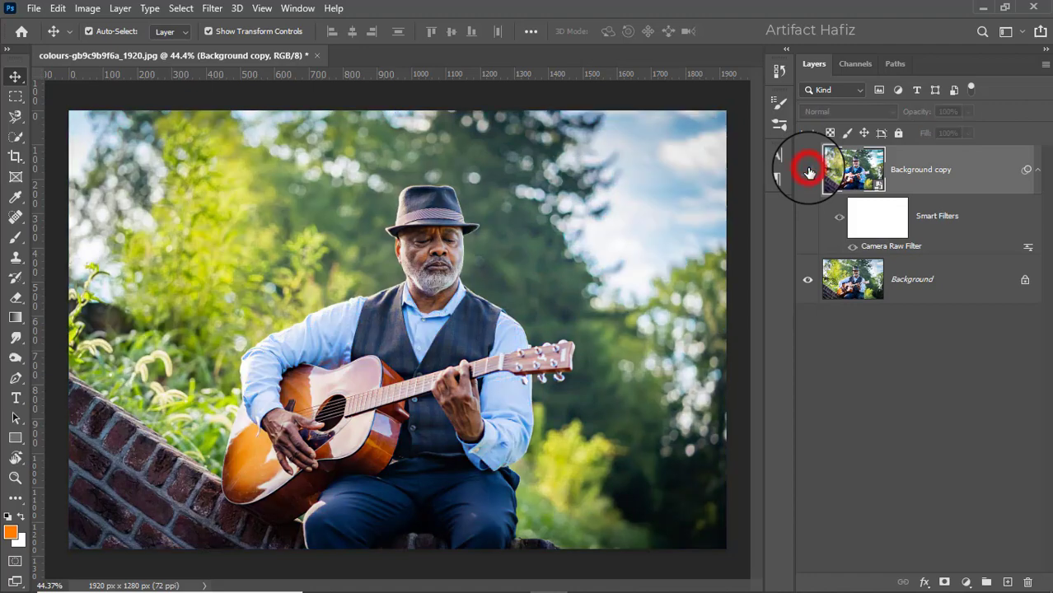
pyautogui.click(808, 170)
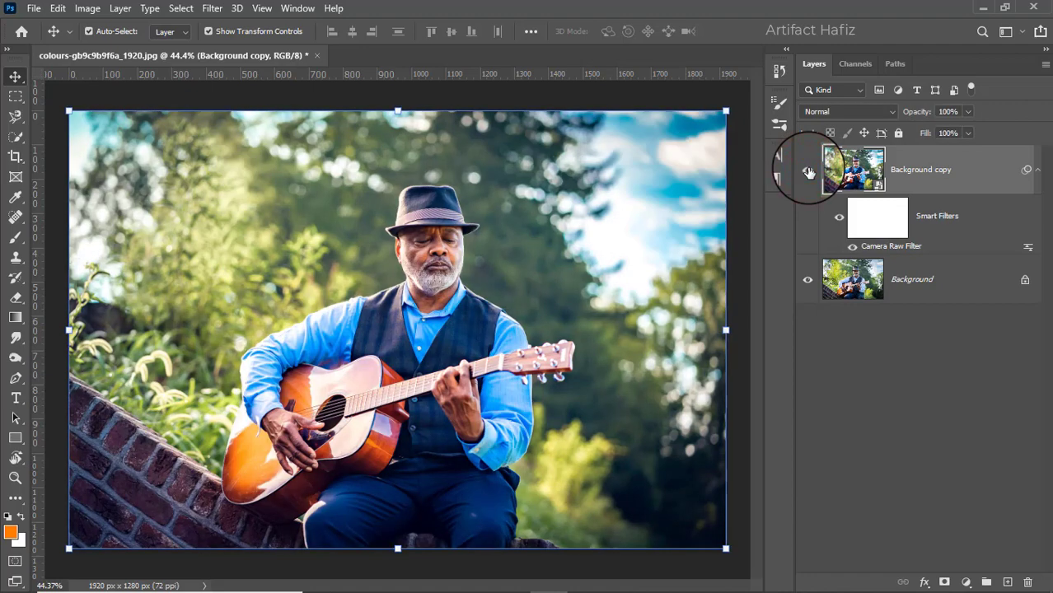
pyautogui.click(809, 170)
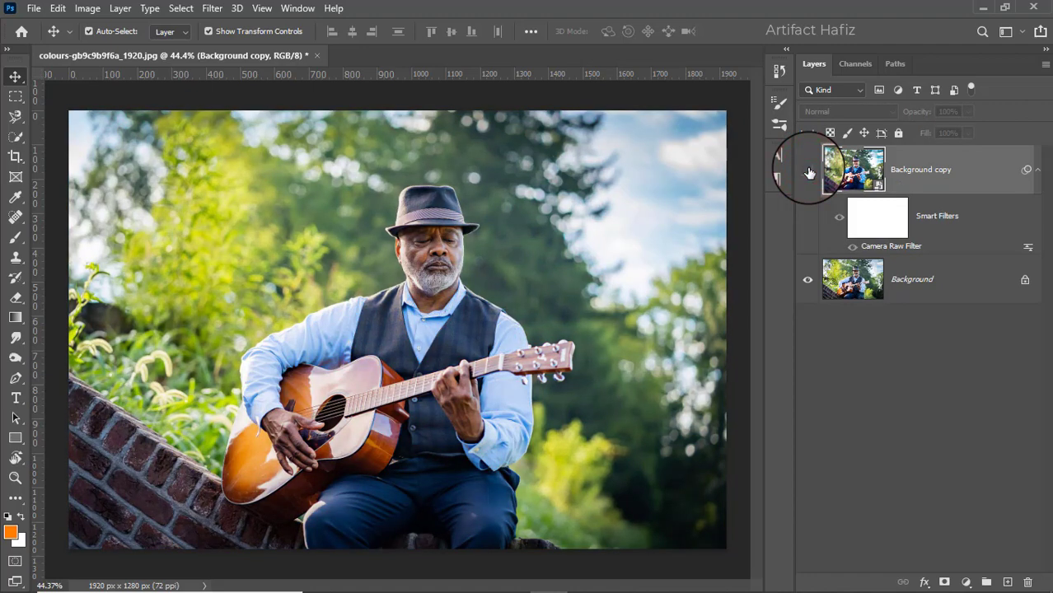
pyautogui.click(808, 170)
pyautogui.click(809, 171)
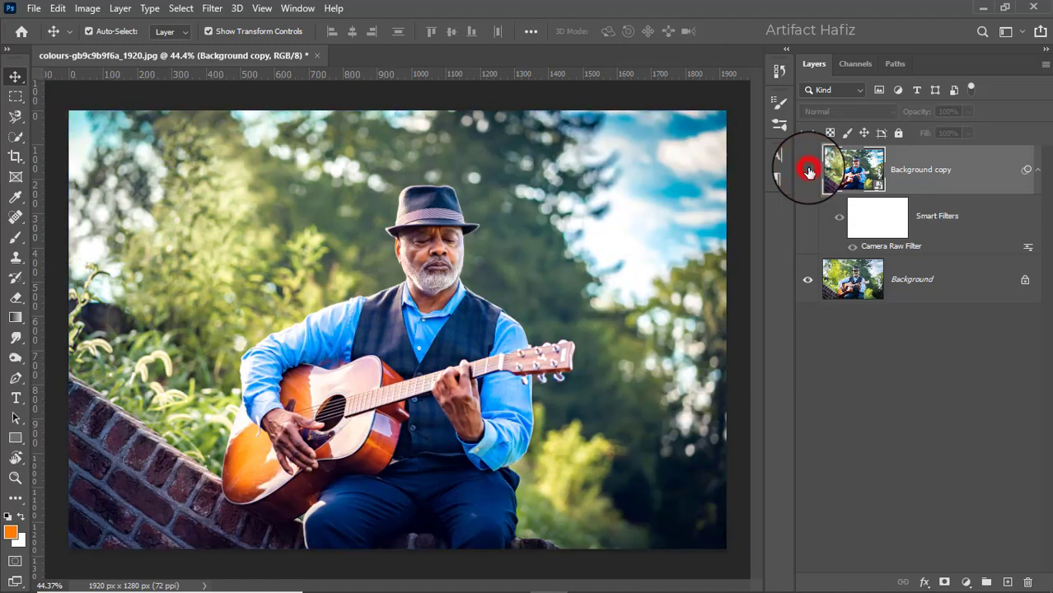
pyautogui.click(809, 171)
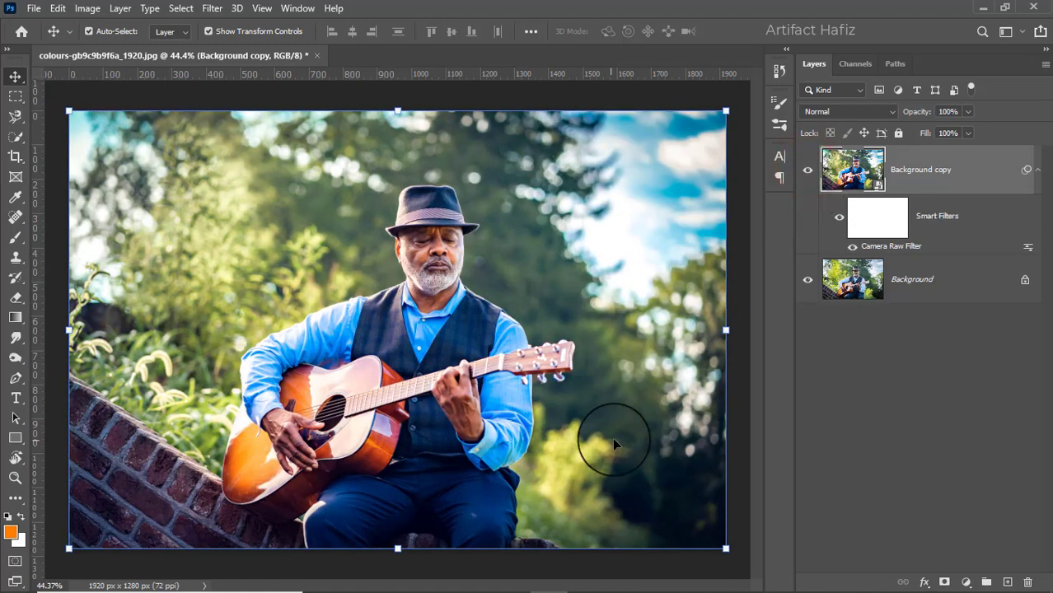